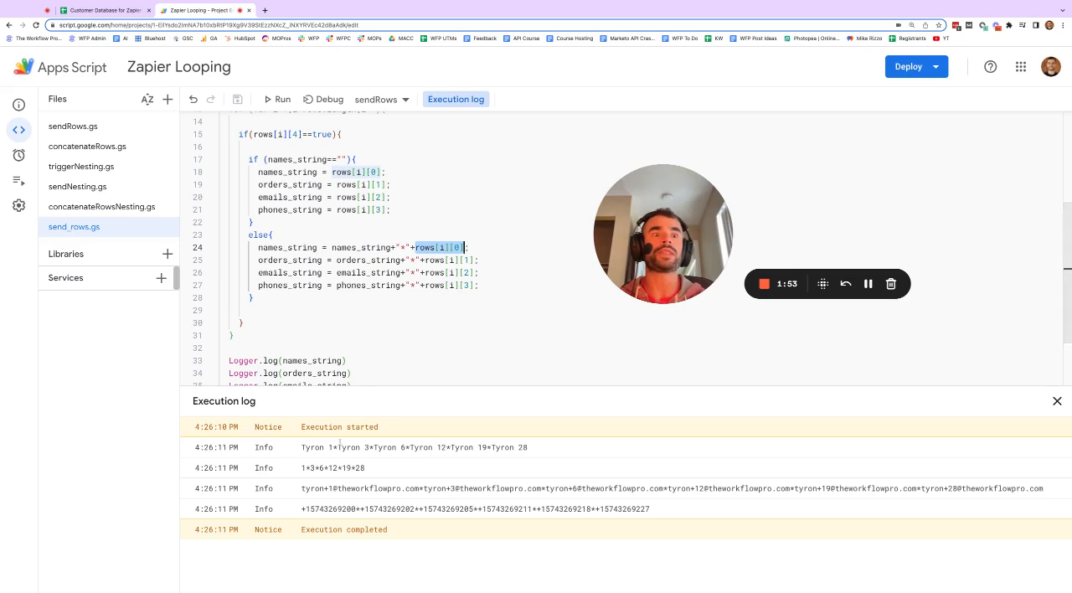
Examine how the if and else branches build the asterisk-separated strings, comparing them with the execution log output
drag(337, 447, 369, 447)
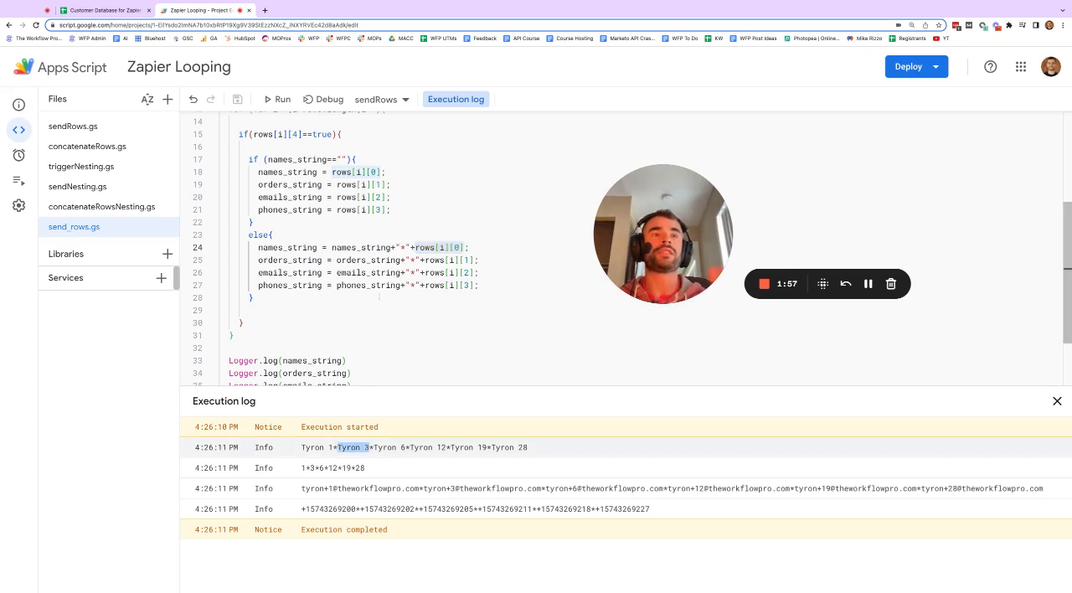
click(267, 159)
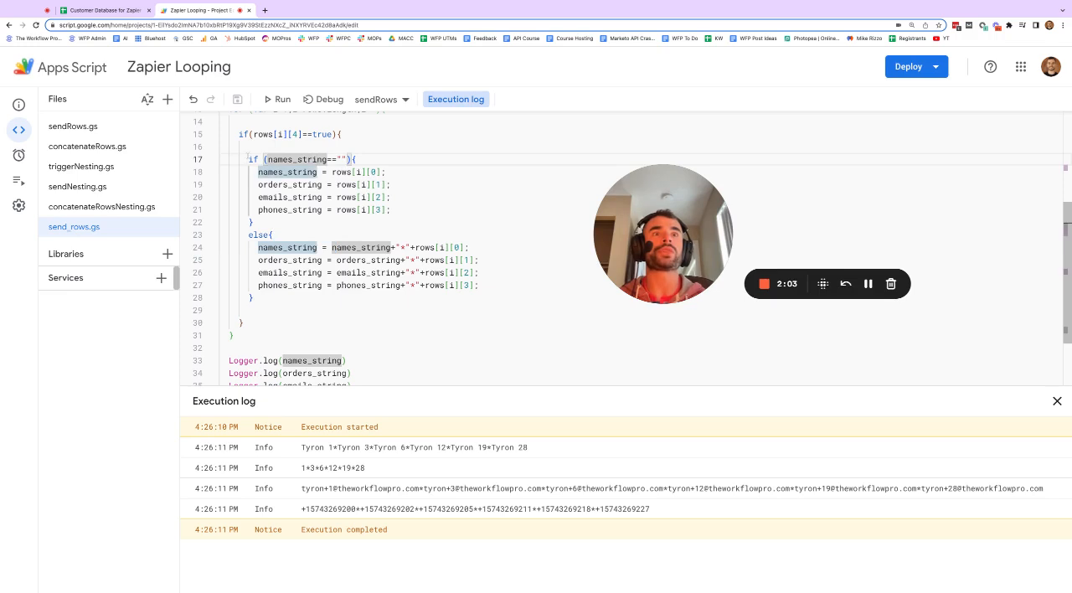
click(273, 235)
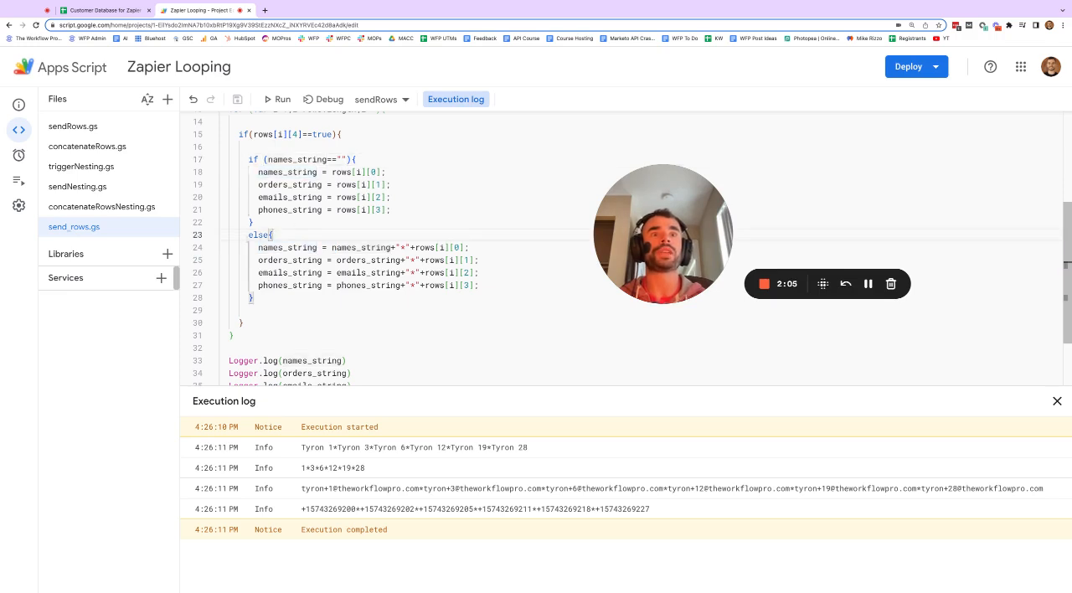
drag(249, 235, 280, 238)
click(357, 260)
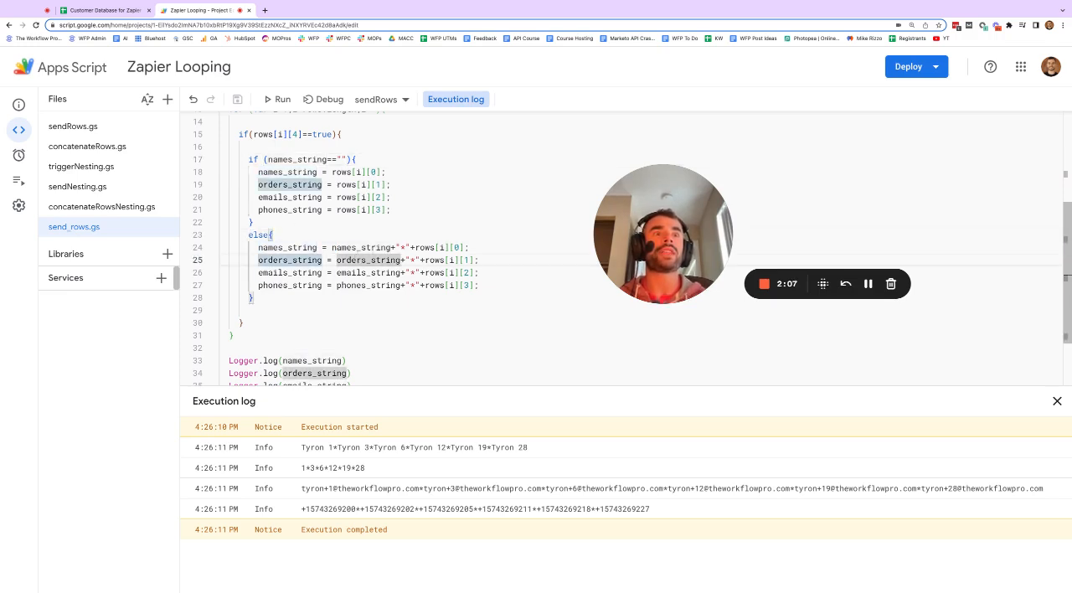
drag(415, 247, 464, 247)
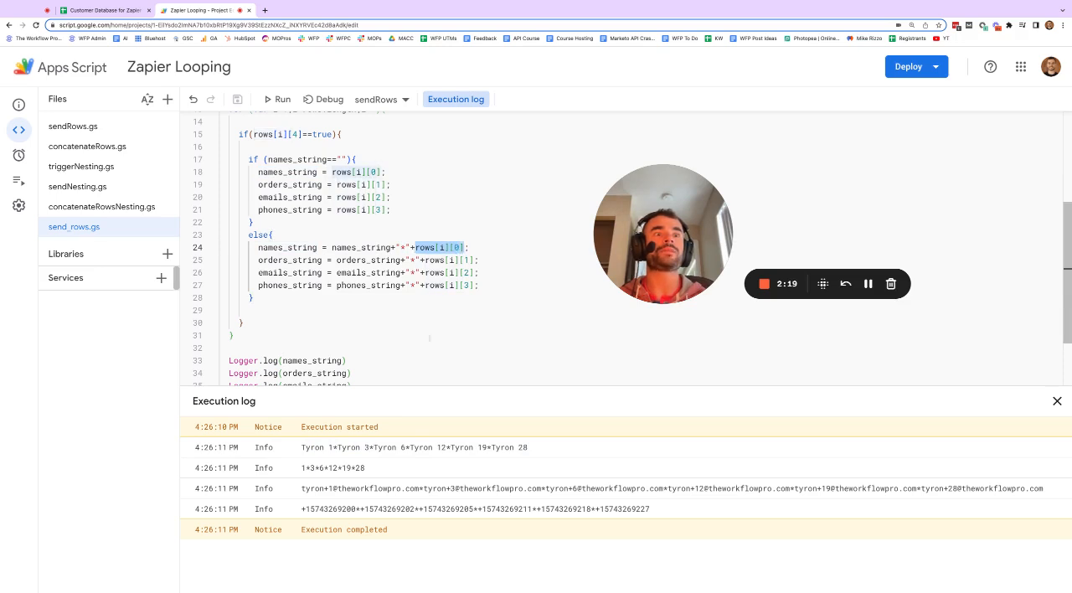
drag(374, 447, 410, 447)
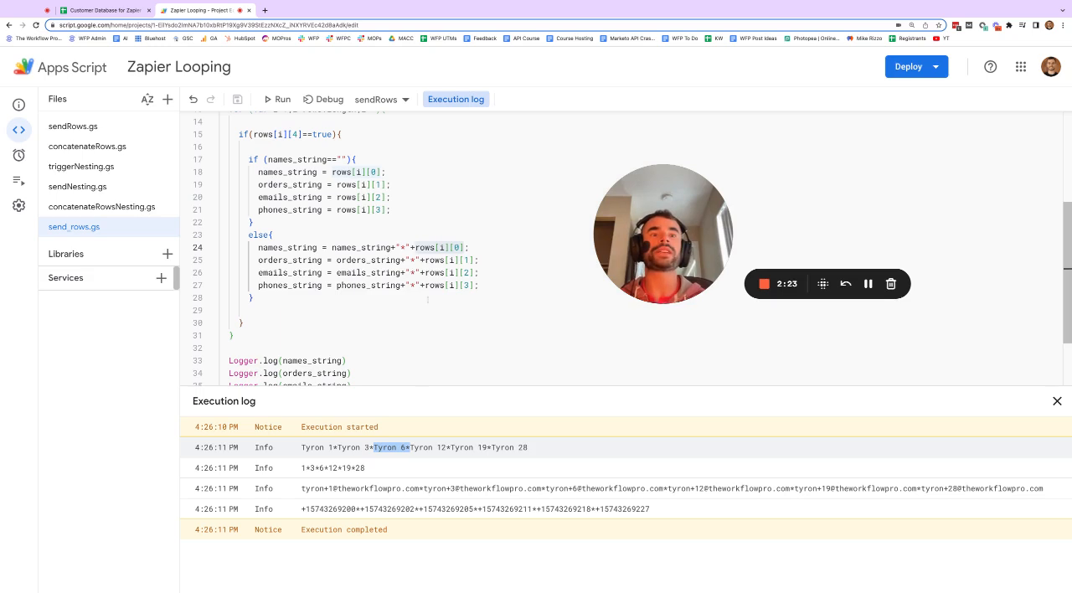
drag(259, 248, 463, 284)
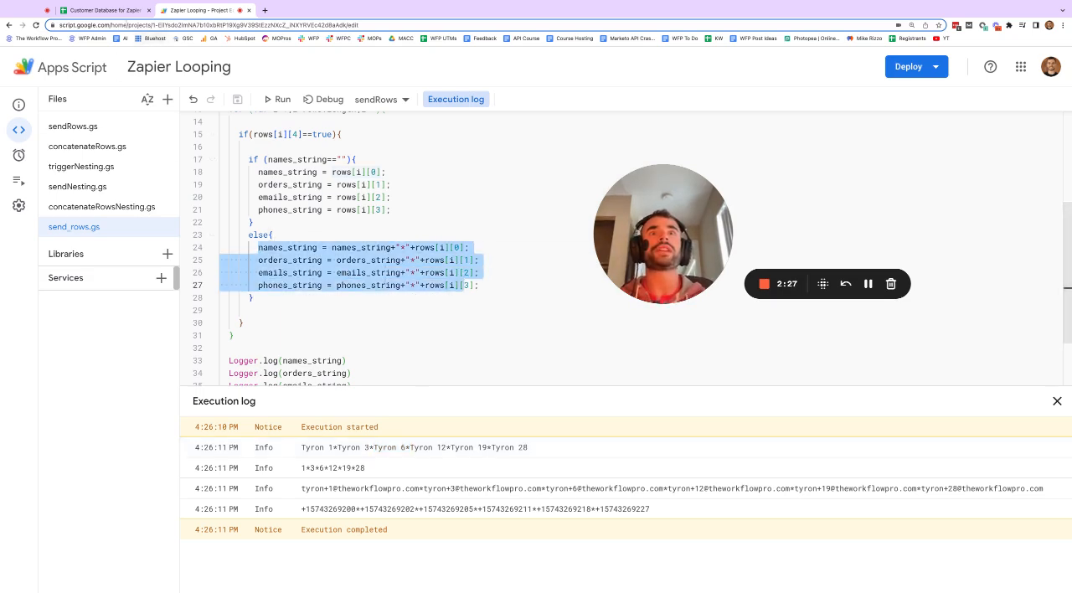
Compare the rows marked for delivery in the Customer Database sheet with the script's for loop over the rows
click(124, 10)
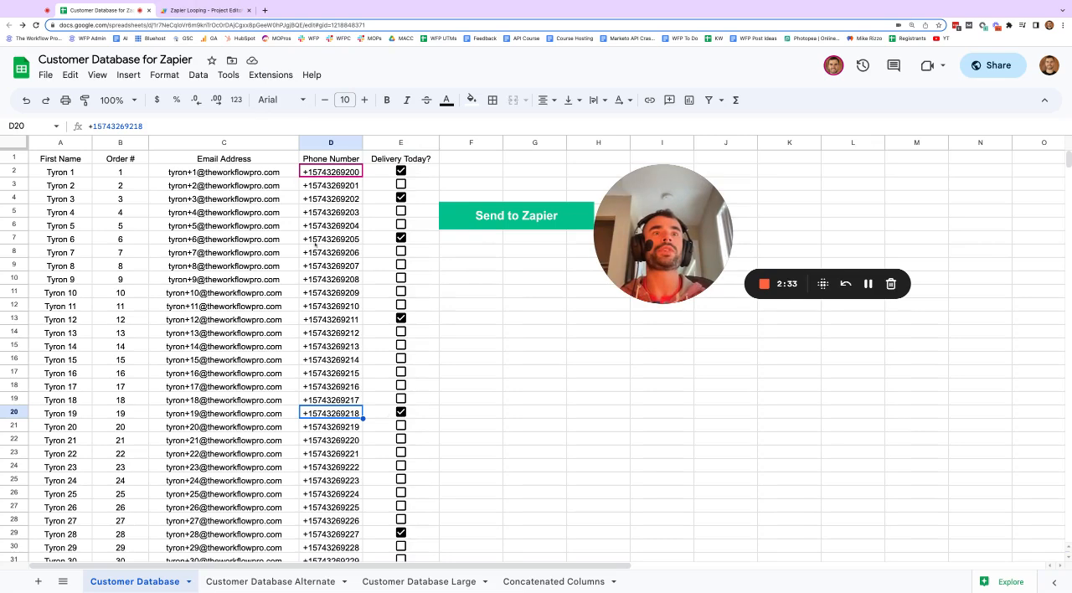
click(206, 10)
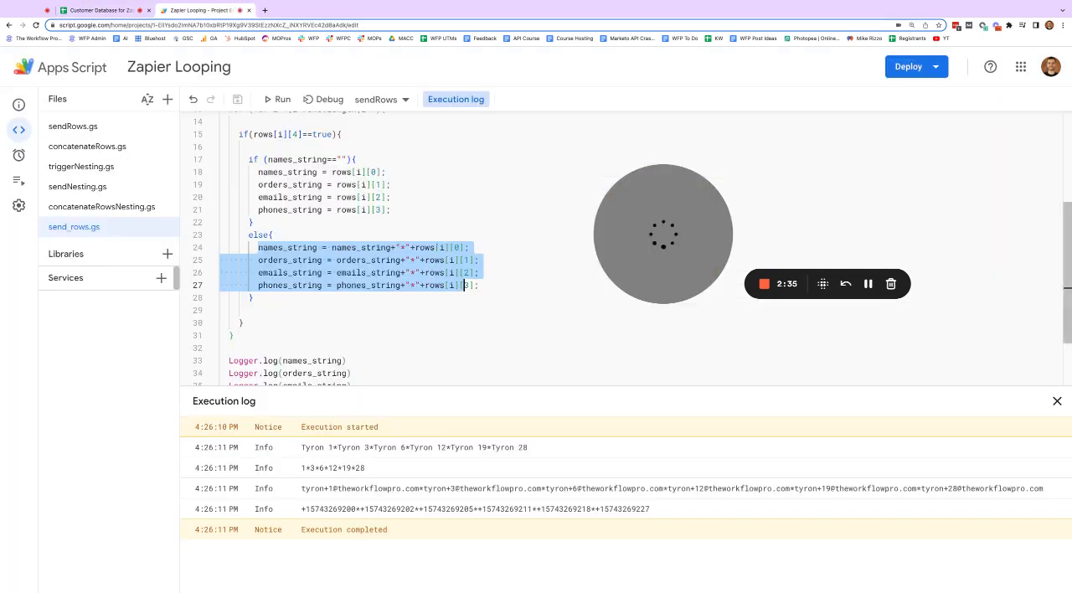
scroll(263, 226, up, 2)
scroll(264, 226, down, 1)
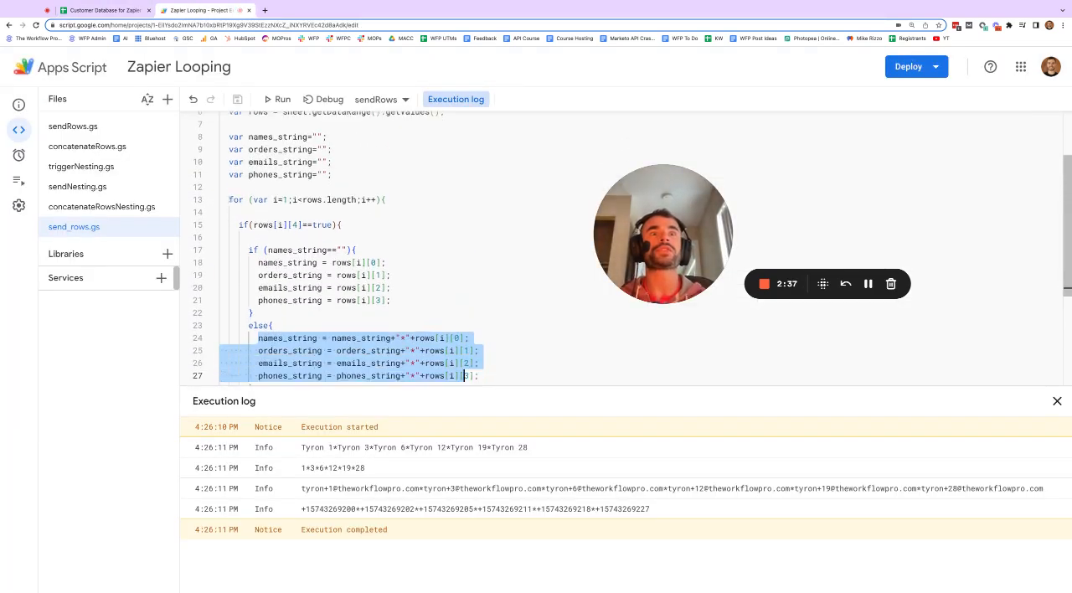
drag(229, 200, 233, 253)
Replace the four Logger.log lines with the copied Concatenated Columns and webhook code, indent its first line, and save the script
drag(352, 316, 224, 279)
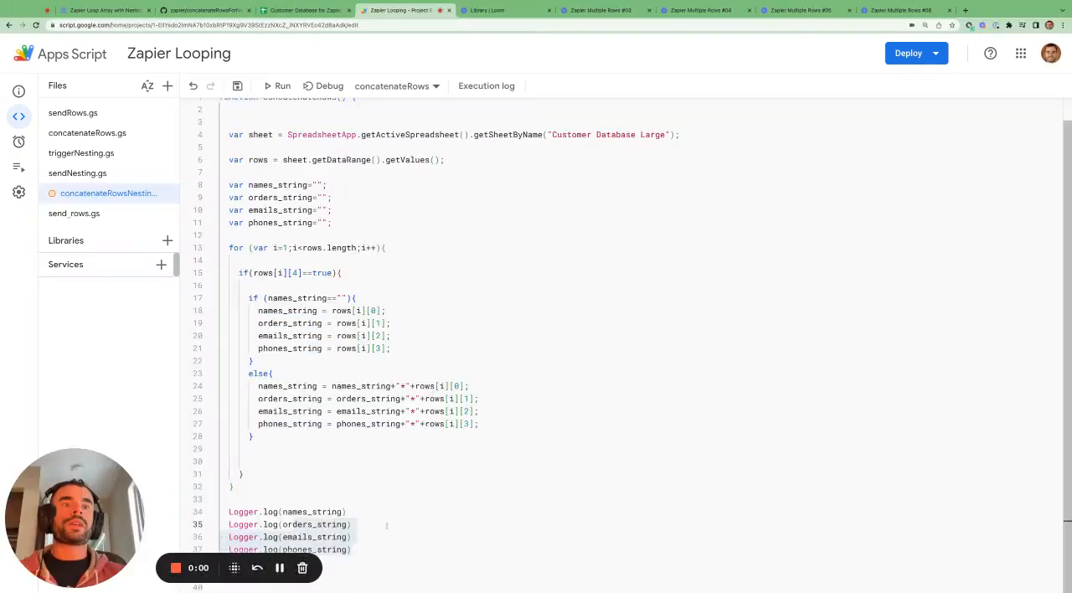
drag(355, 550, 225, 511)
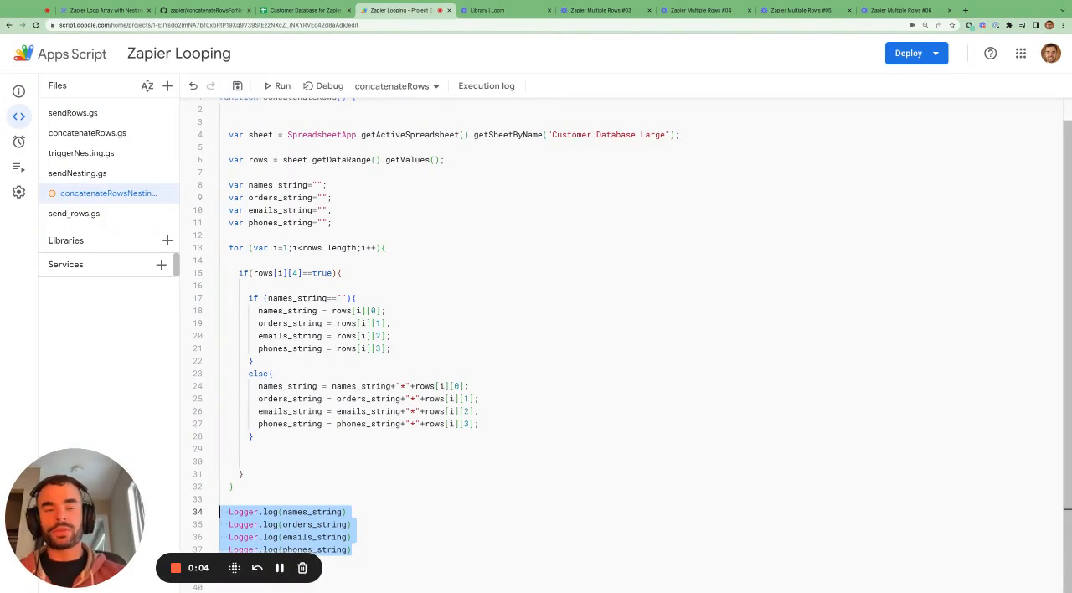
key(super+v)
scroll(282, 383, up, 5)
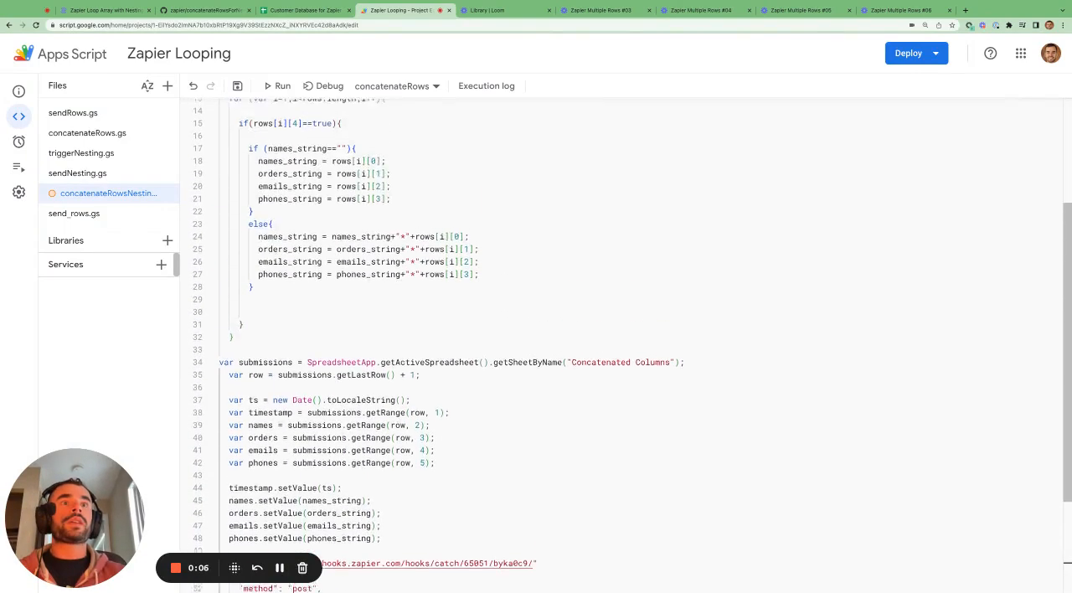
click(221, 407)
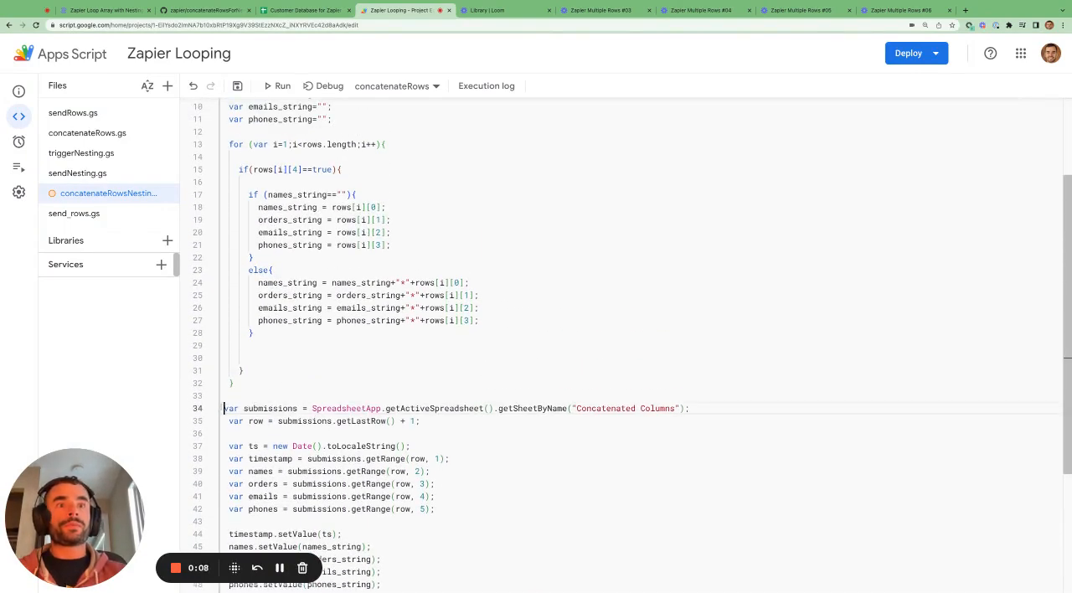
key(super+s)
Examine the Concatenated Columns sheet reference and last-row line in the script alongside the matching spreadsheet sheet
scroll(488, 258, down, 5)
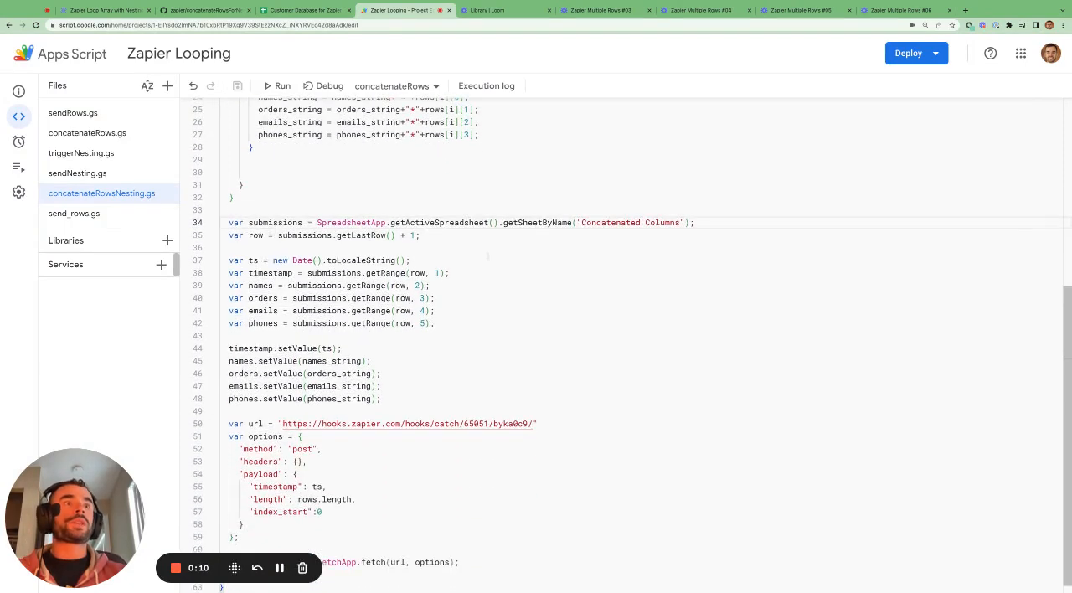
click(508, 235)
drag(705, 222, 595, 222)
click(305, 10)
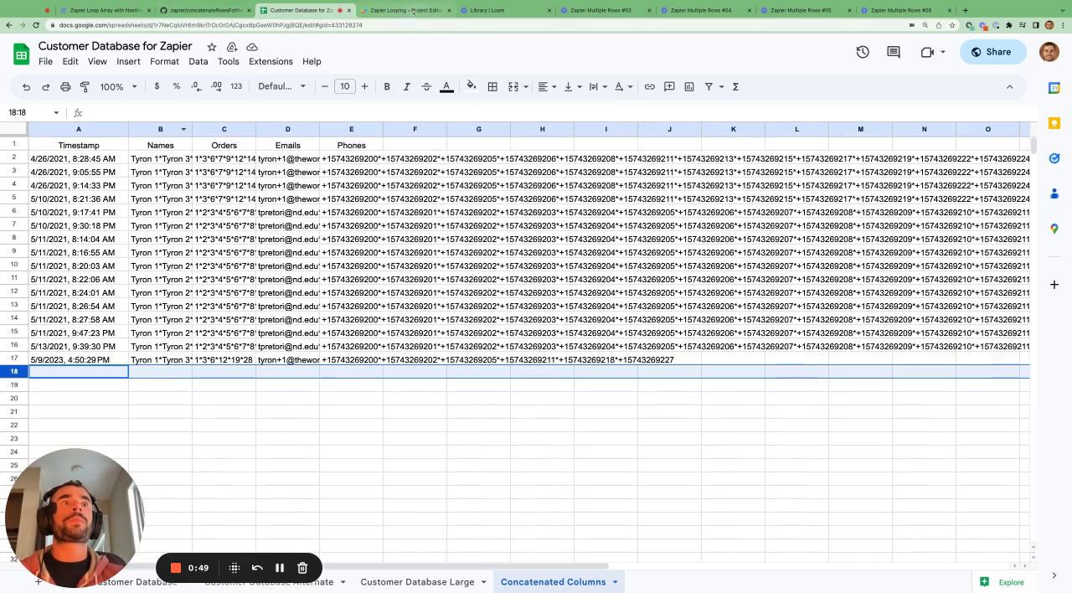
key(ctrl+Tab)
Insert a blank line after the ts date declaration in concatenateRowsNesting.gs and review that declaration
click(341, 261)
scroll(341, 261, down, 1)
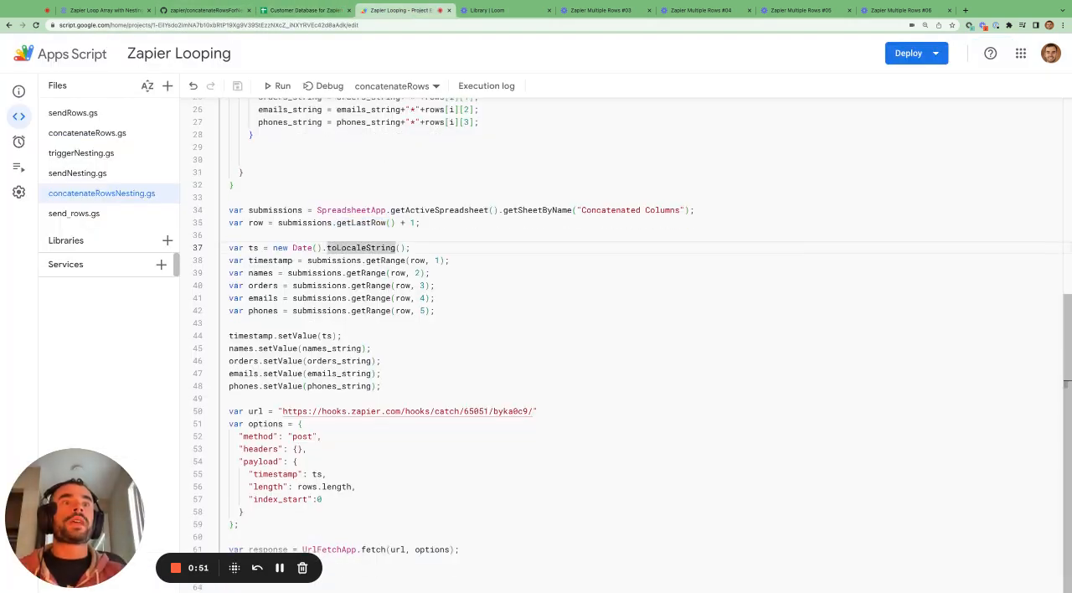
click(411, 247)
key(Return)
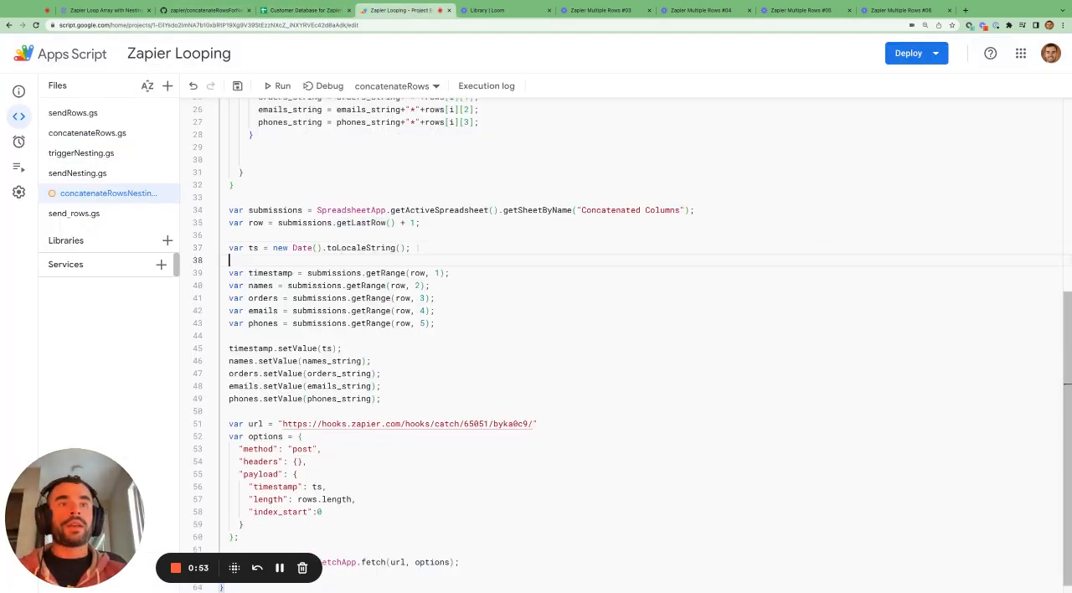
drag(416, 248, 273, 248)
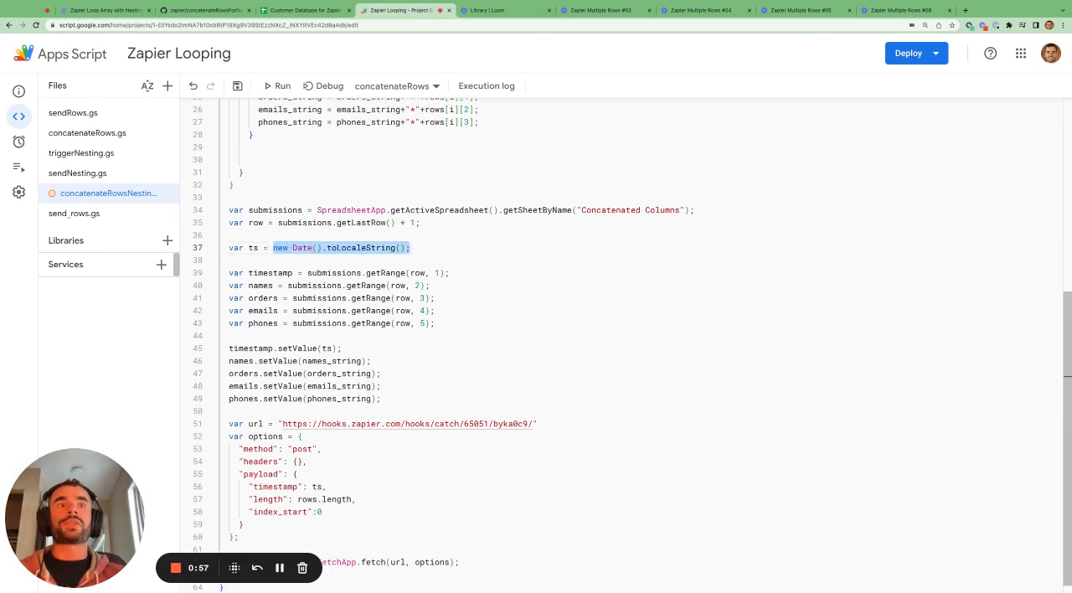
click(249, 248)
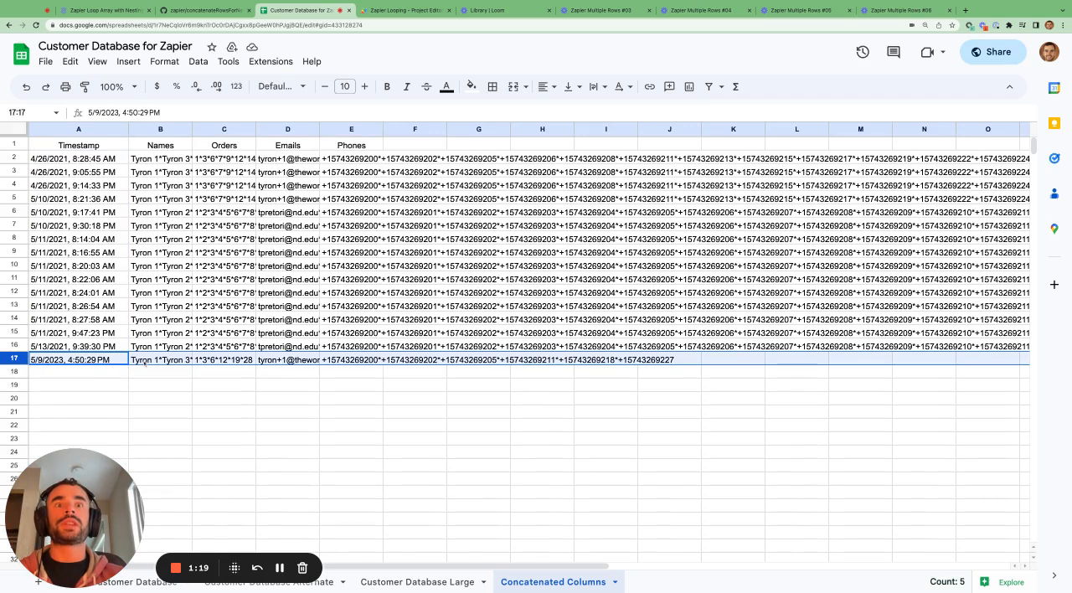
Inspect the individual cells of row 17 in the Concatenated Columns sheet, including its orders, emails and timestamp
click(189, 360)
click(201, 364)
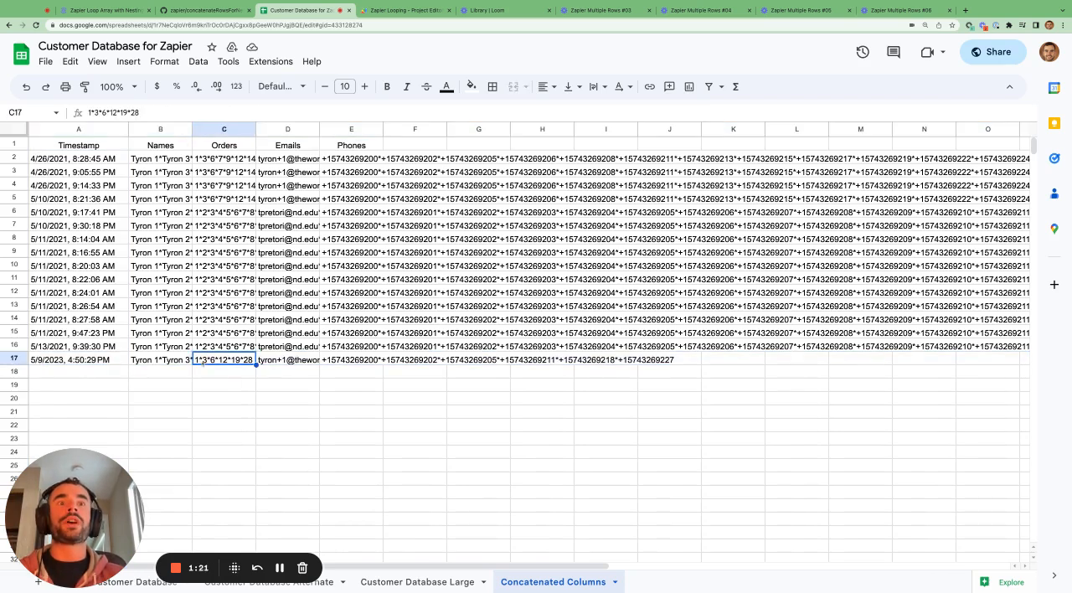
click(315, 363)
click(72, 359)
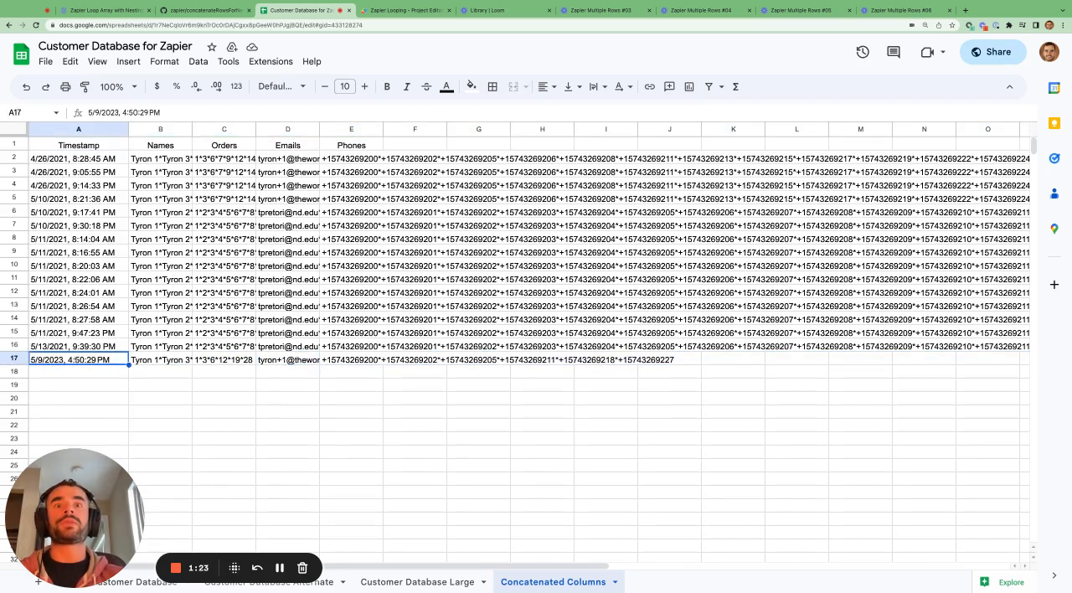
Examine in the script how the row variable and column numbers 1 to 5 define the timestamp, names, orders, emails and phones ranges
click(397, 10)
drag(435, 310, 222, 261)
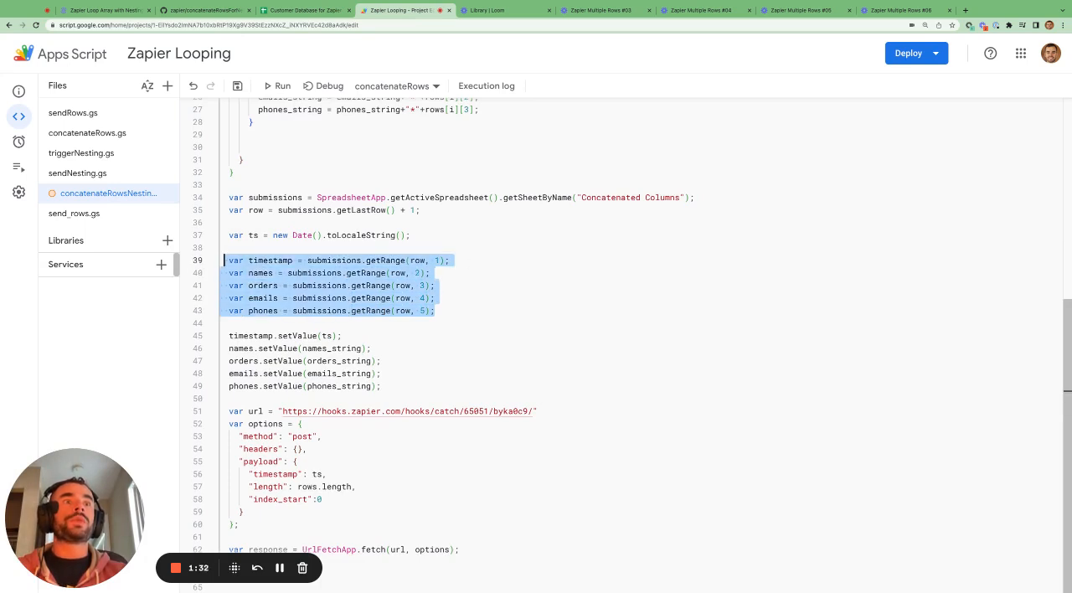
click(438, 261)
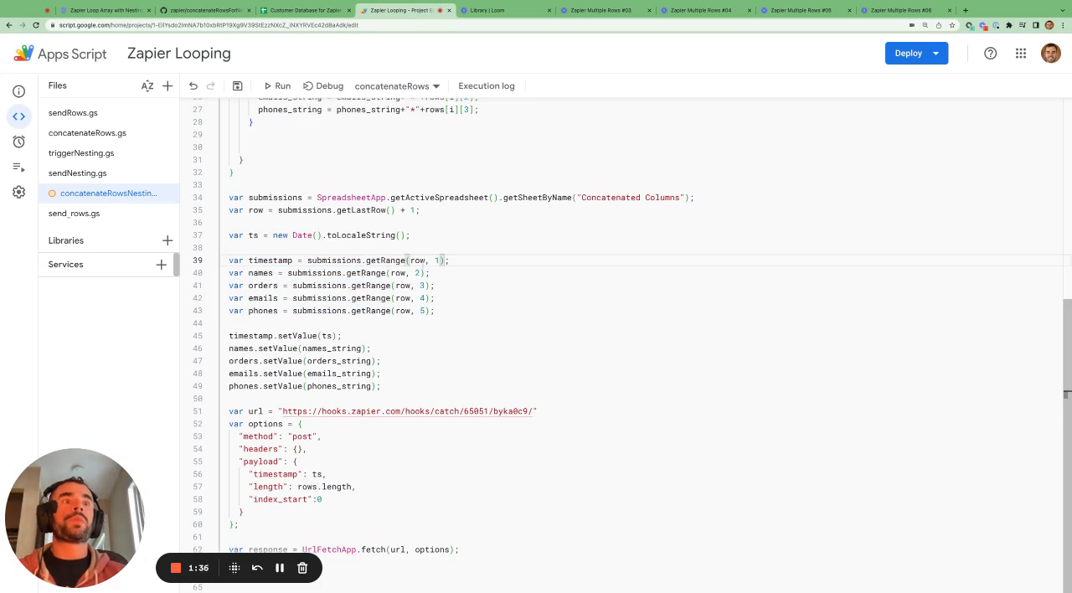
drag(426, 262, 410, 261)
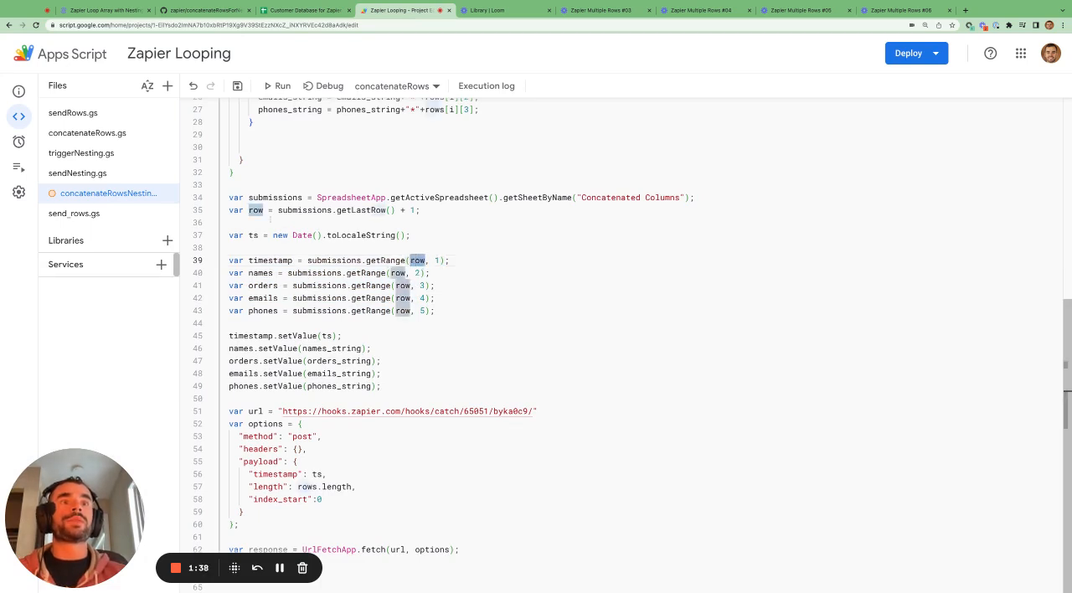
drag(248, 211, 422, 210)
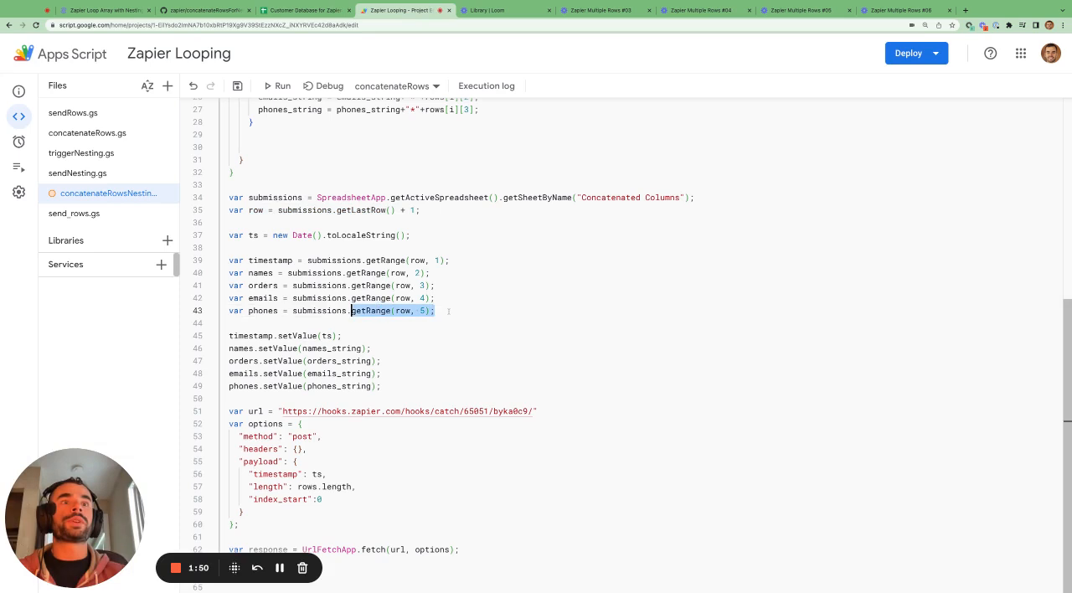
key(shift+Up)
key(shift+Up)
key(shift+Up)
key(shift+Up)
key(shift+Home)
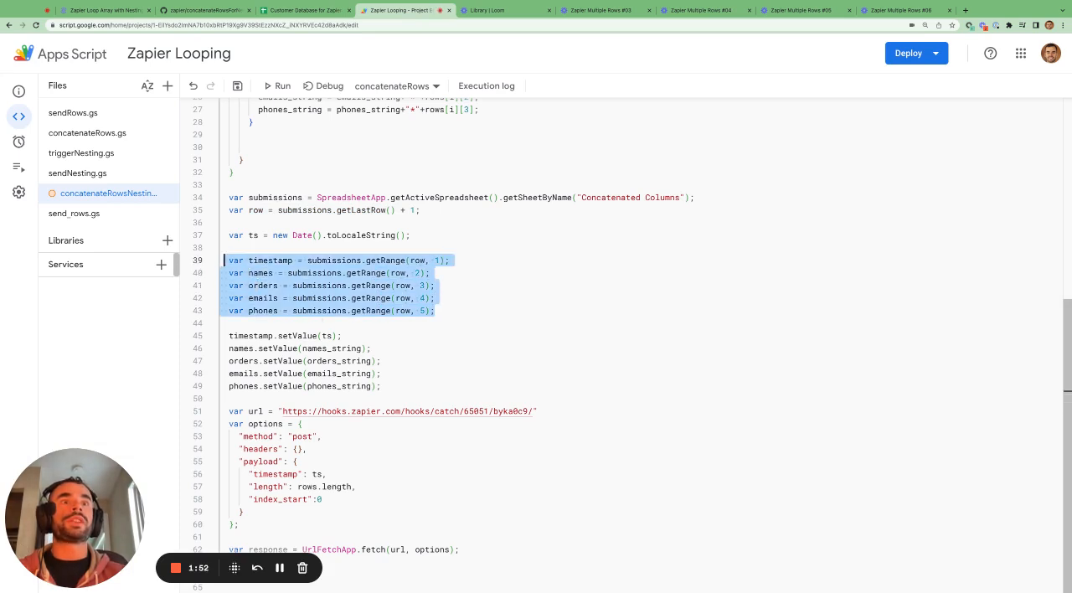
double_click(269, 261)
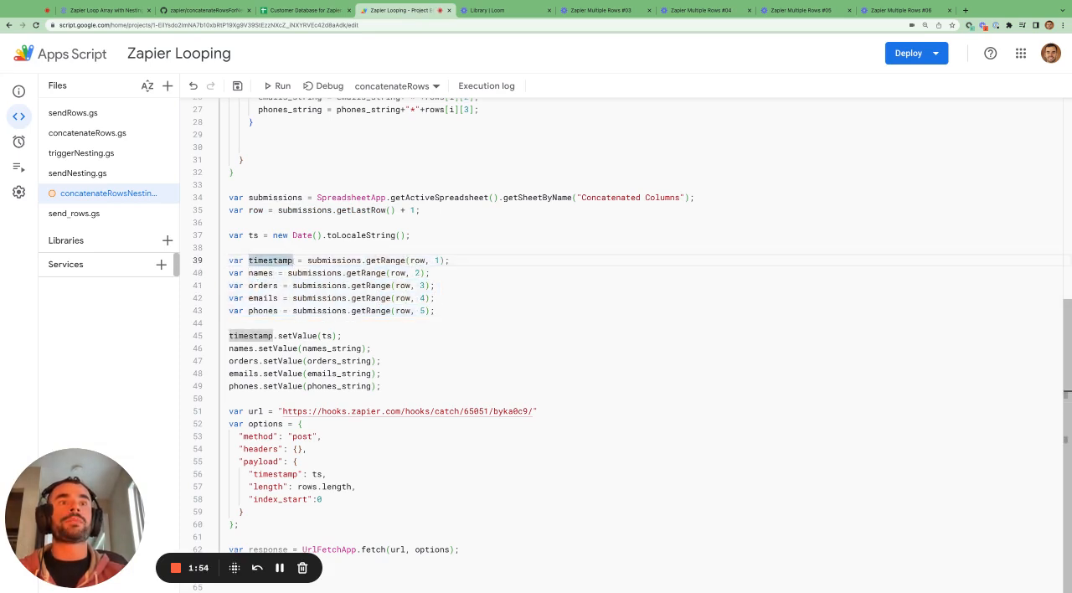
drag(243, 261, 233, 260)
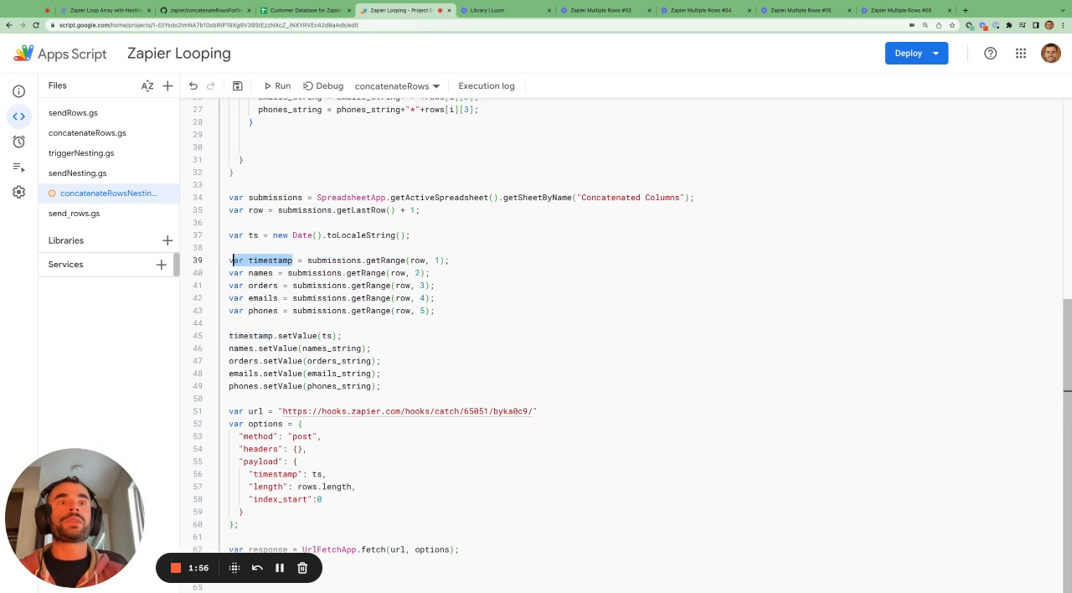
click(248, 322)
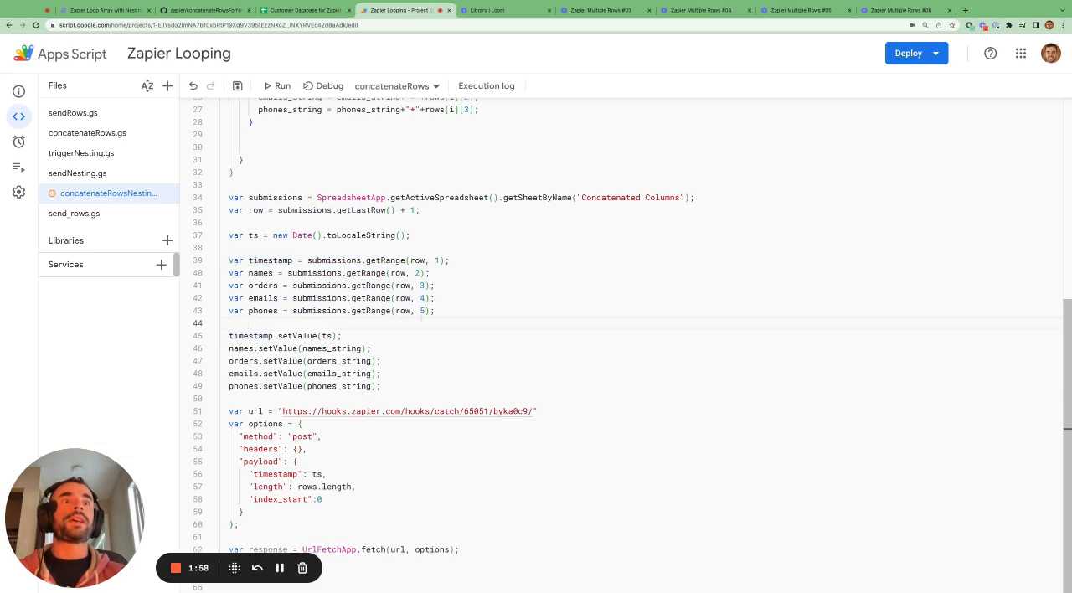
Examine how the setValue lines write the ts value and the four concatenated strings into the declared ranges
drag(390, 385, 219, 335)
click(281, 335)
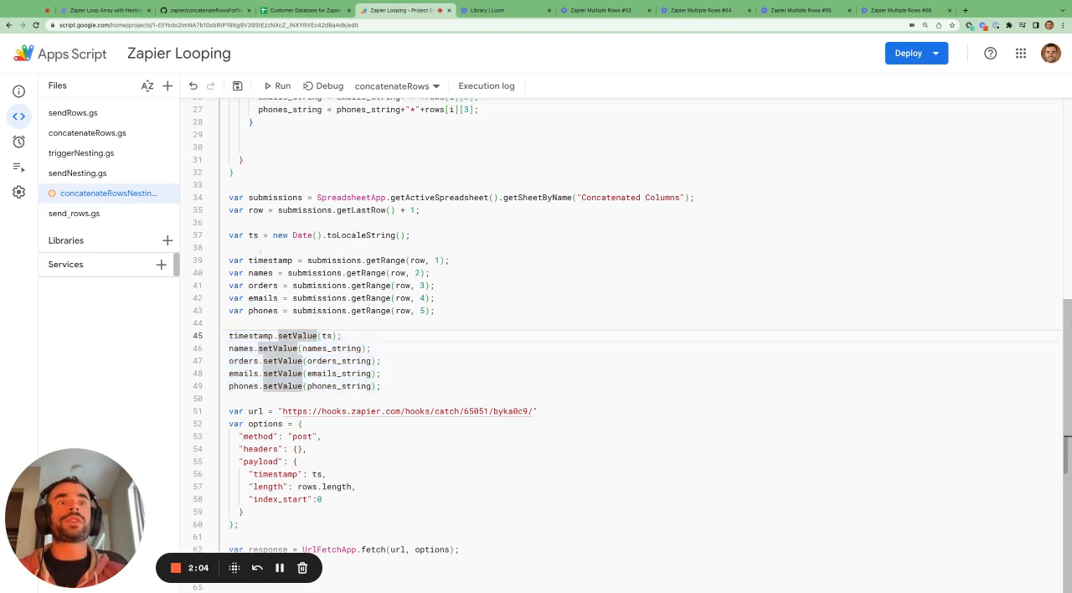
drag(435, 311, 232, 260)
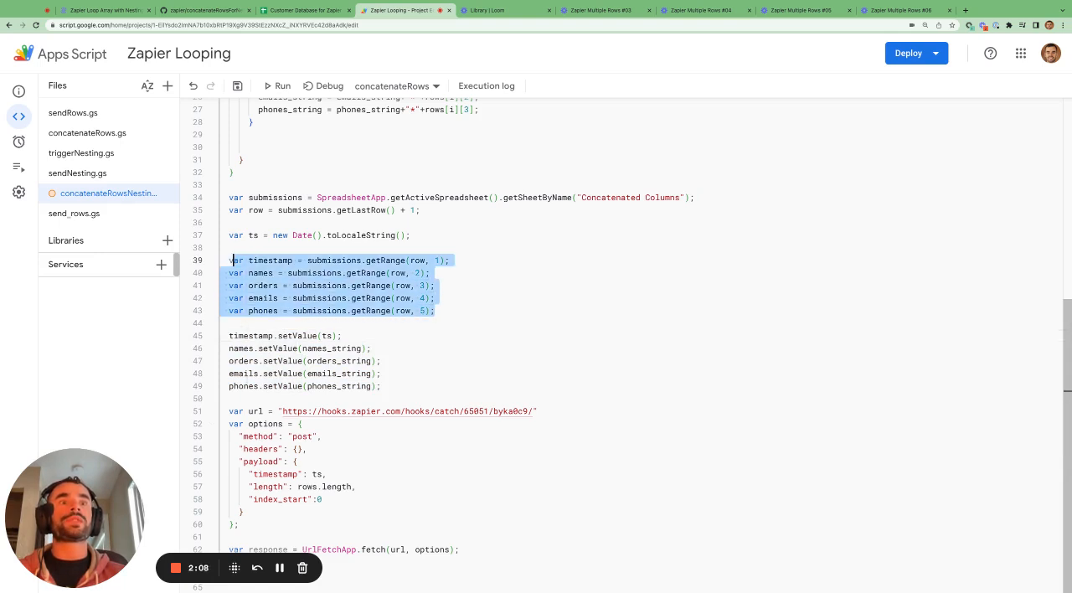
drag(273, 335, 337, 335)
click(342, 335)
click(328, 336)
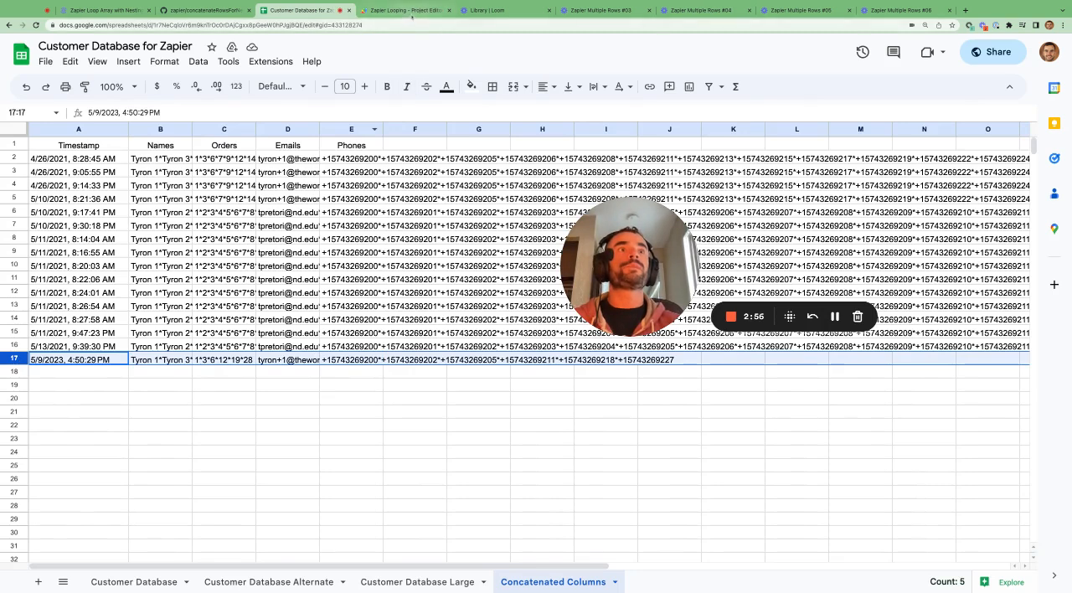
Return to the script and examine the length entry in the webhook payload
click(400, 11)
click(345, 487)
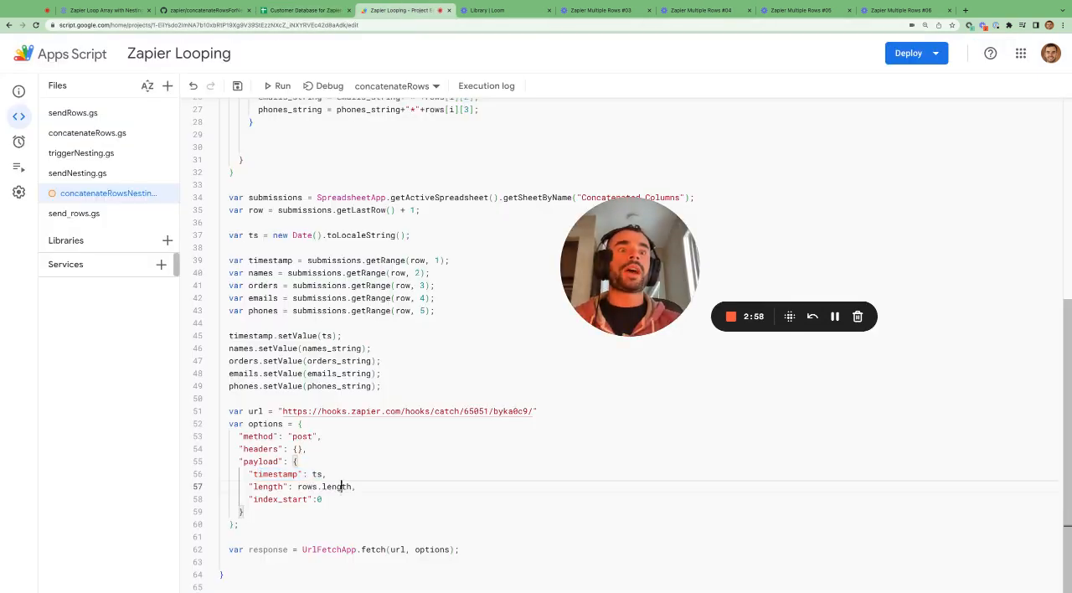
click(368, 488)
drag(367, 488, 249, 487)
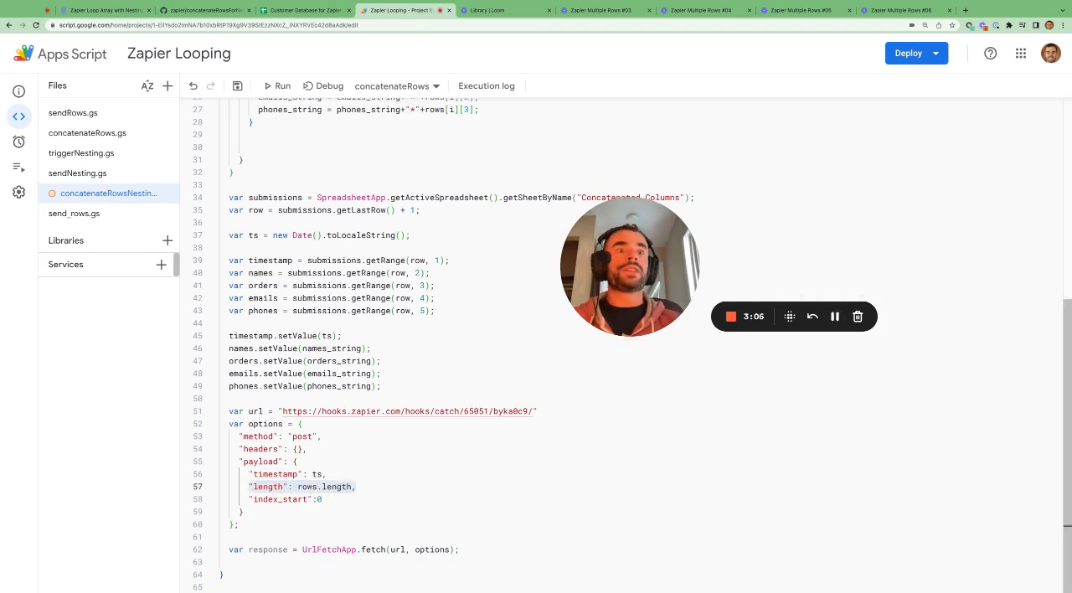
Highlight the payload's length entry and examine its rows.length value
drag(297, 486, 248, 487)
click(367, 486)
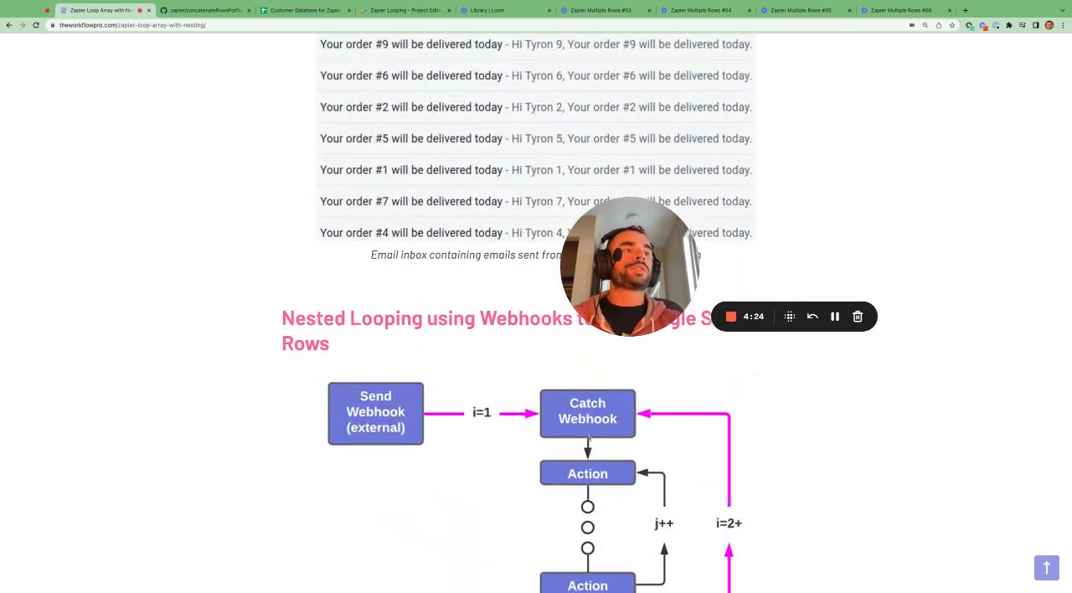
Switch to the article and examine the flow diagram for nested looping with webhooks to get Google Sheets rows
scroll(612, 416, down, 1)
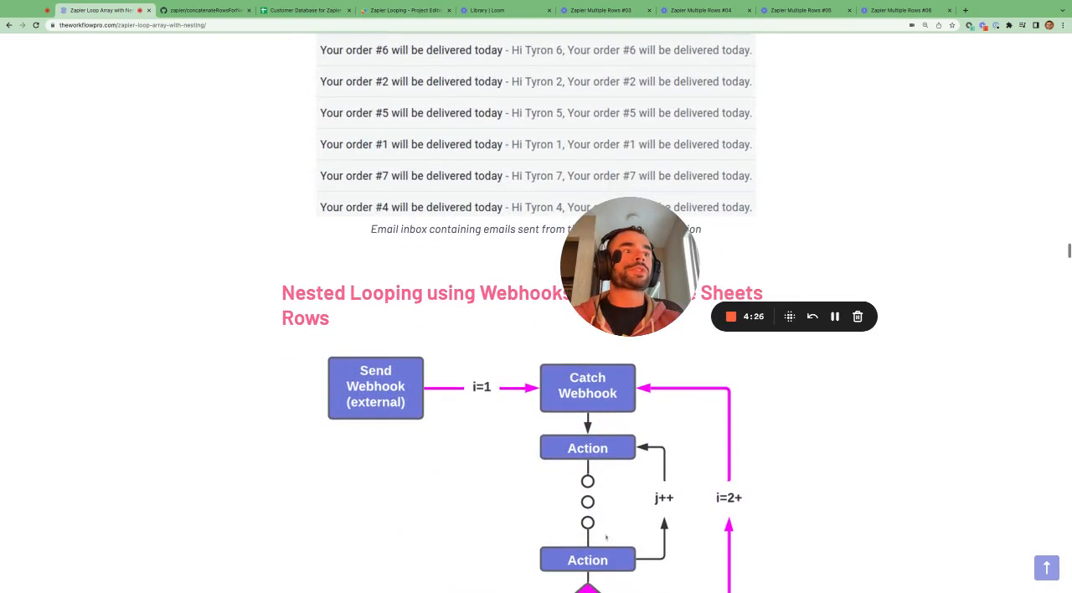
scroll(655, 467, down, 3)
drag(630, 268, 885, 266)
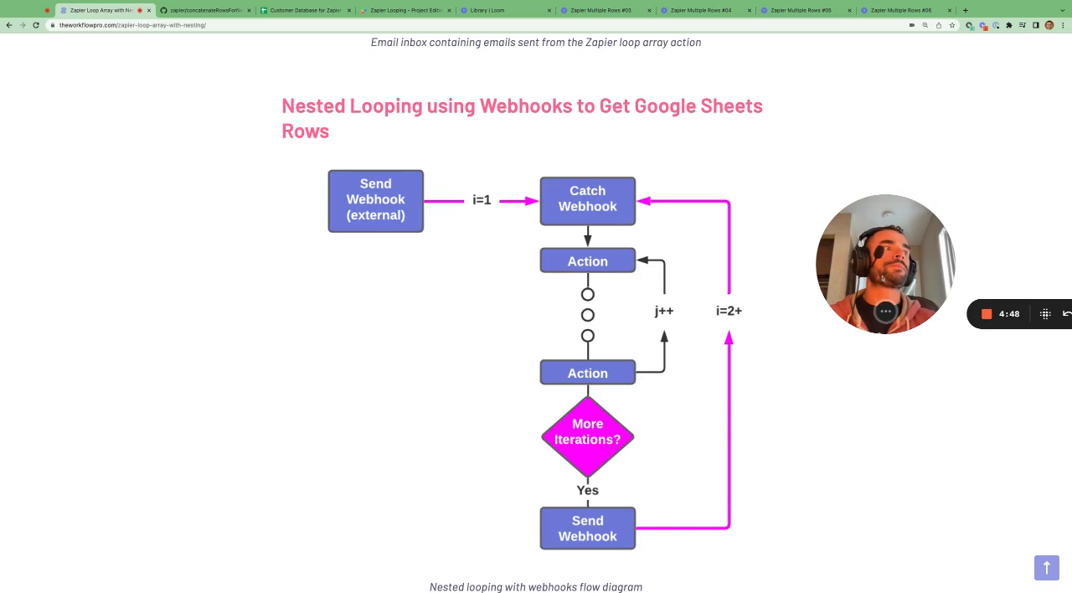
mouse_move(894, 289)
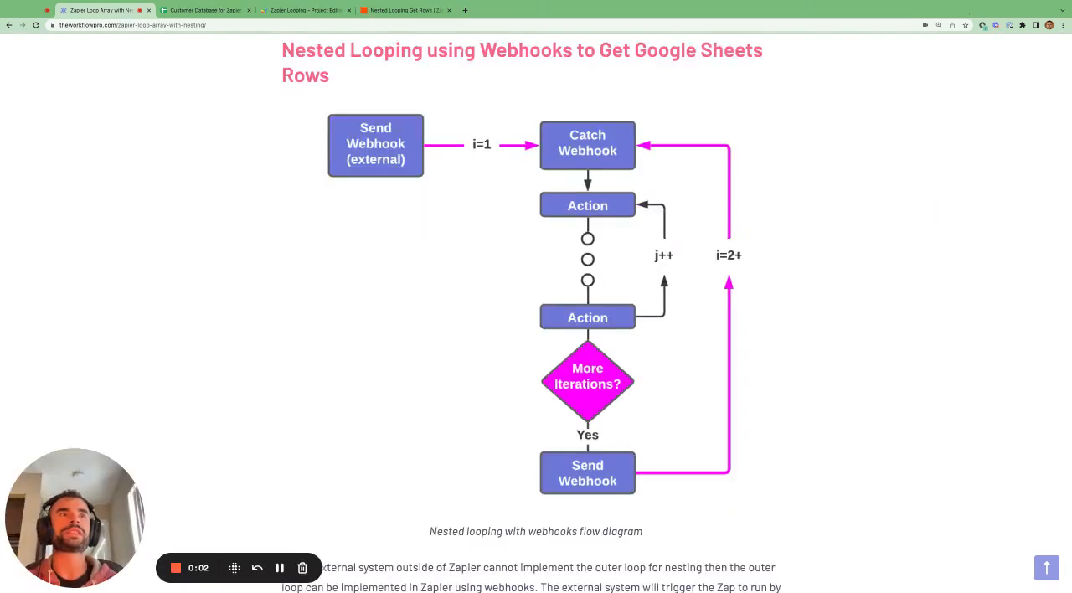
Switch to the Nested Looping Get Rows Zap and inspect index_start in the webhook trigger's request B
click(428, 11)
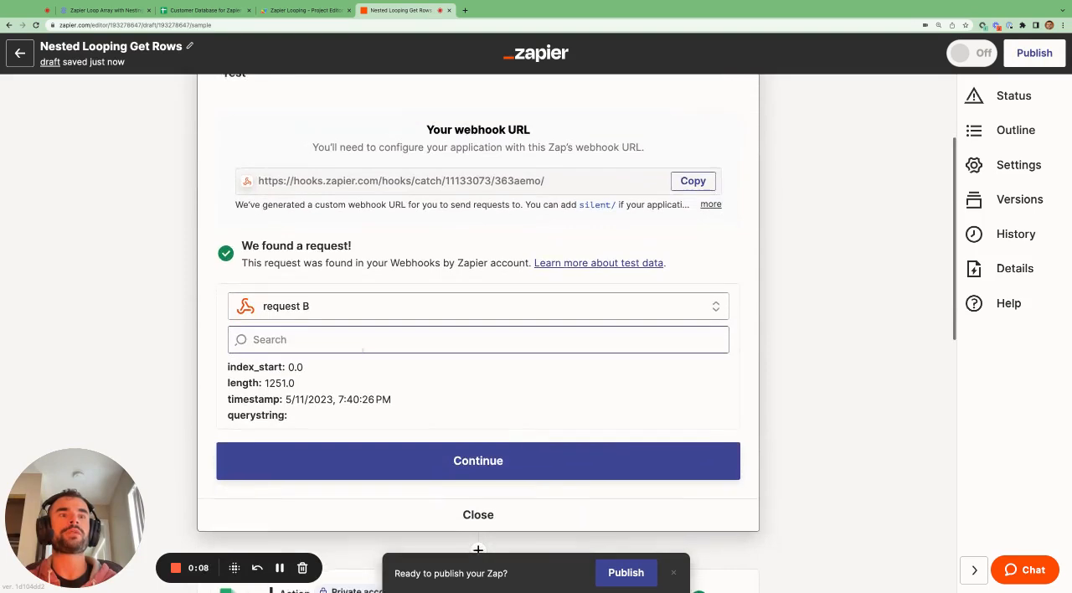
double_click(295, 355)
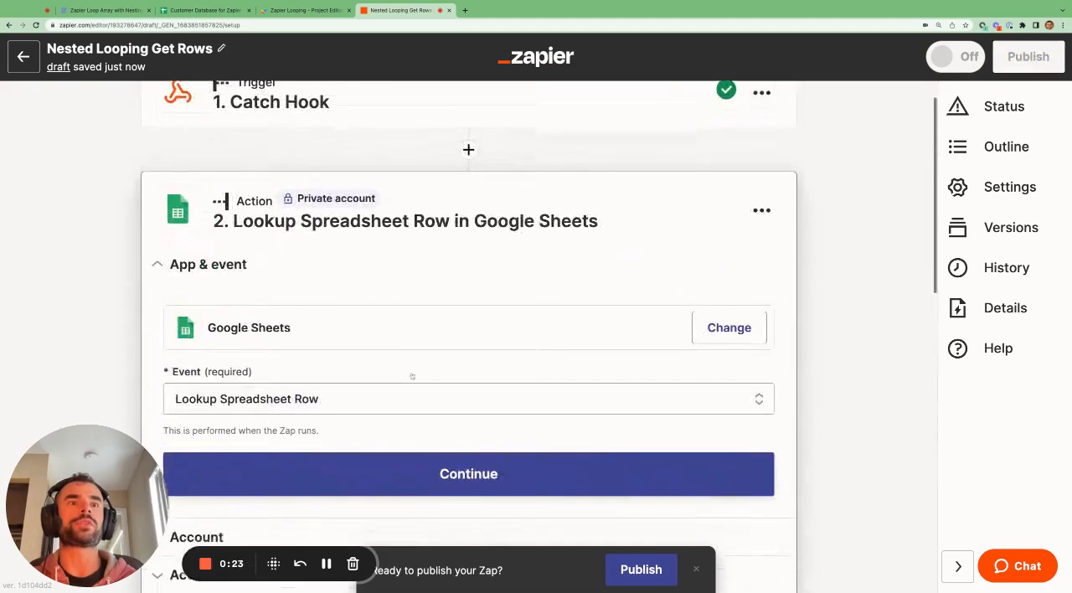
scroll(412, 376, down, 2)
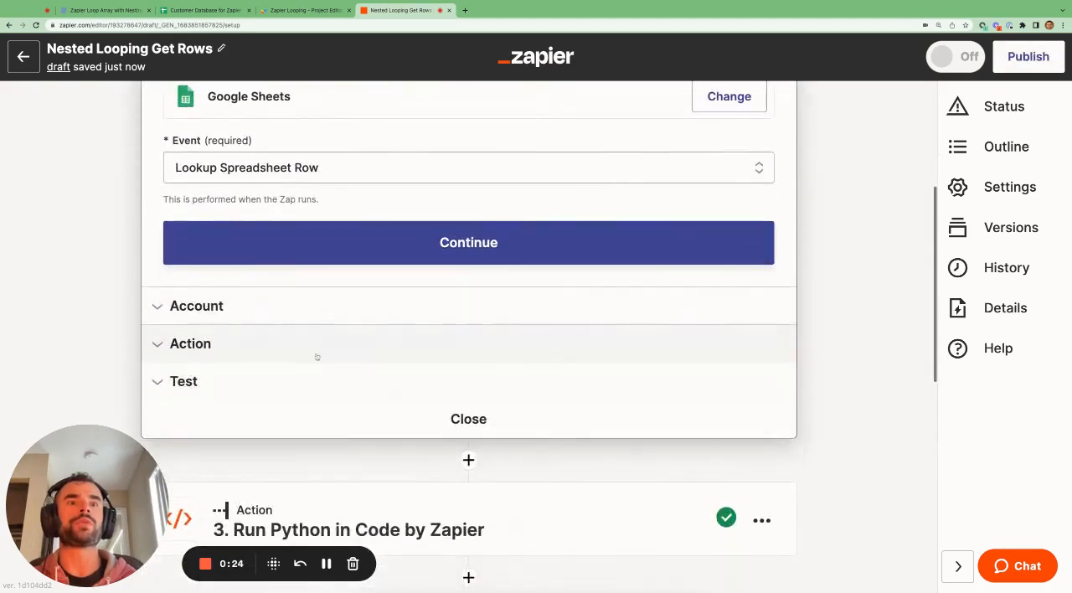
Open the Lookup Spreadsheet Row action settings and review the spreadsheet, worksheet, lookup column and lookup value
click(306, 352)
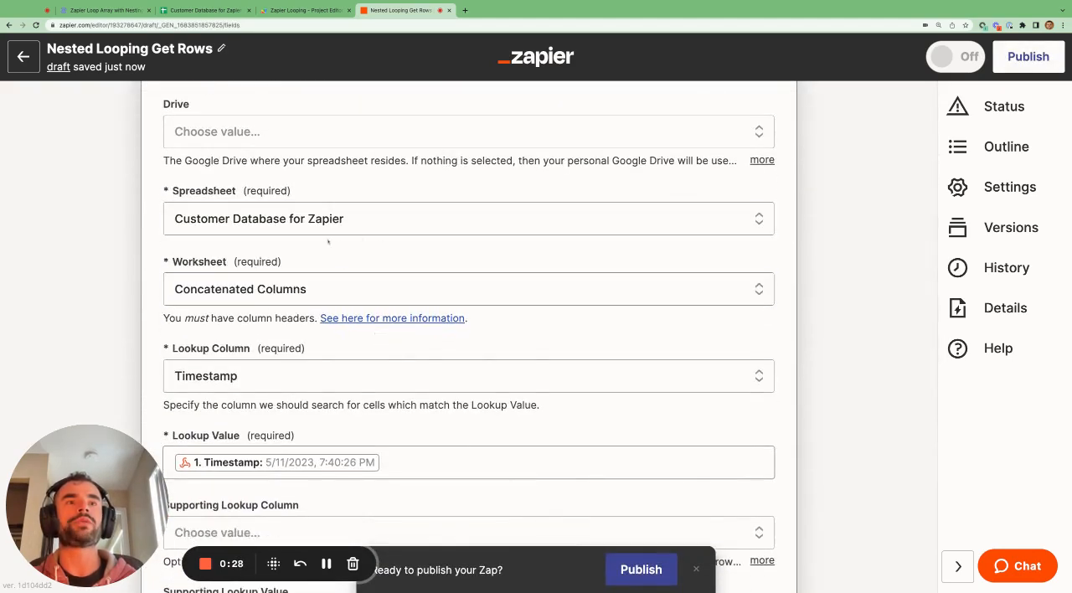
scroll(328, 242, down, 2)
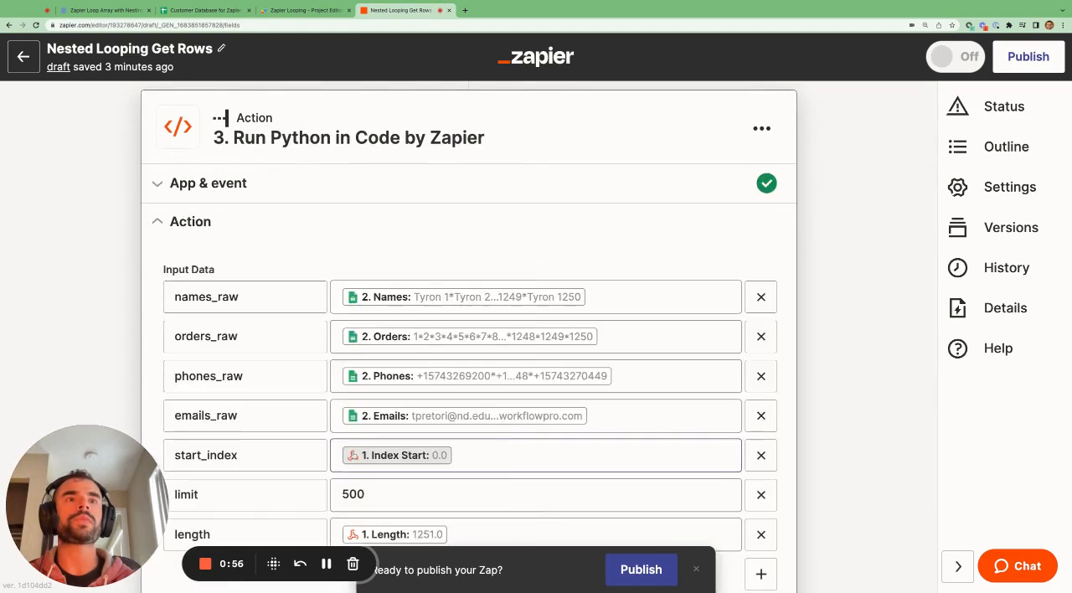
Review the input data mappings of the Run Python action and open the Python code linked in the article
scroll(586, 308, down, 2)
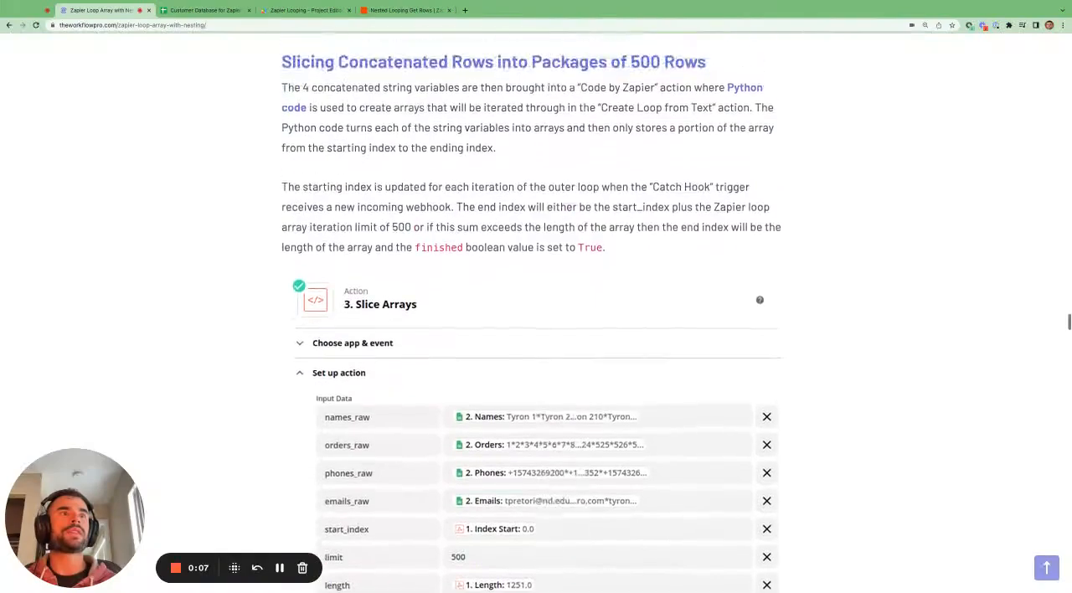
scroll(532, 323, up, 1)
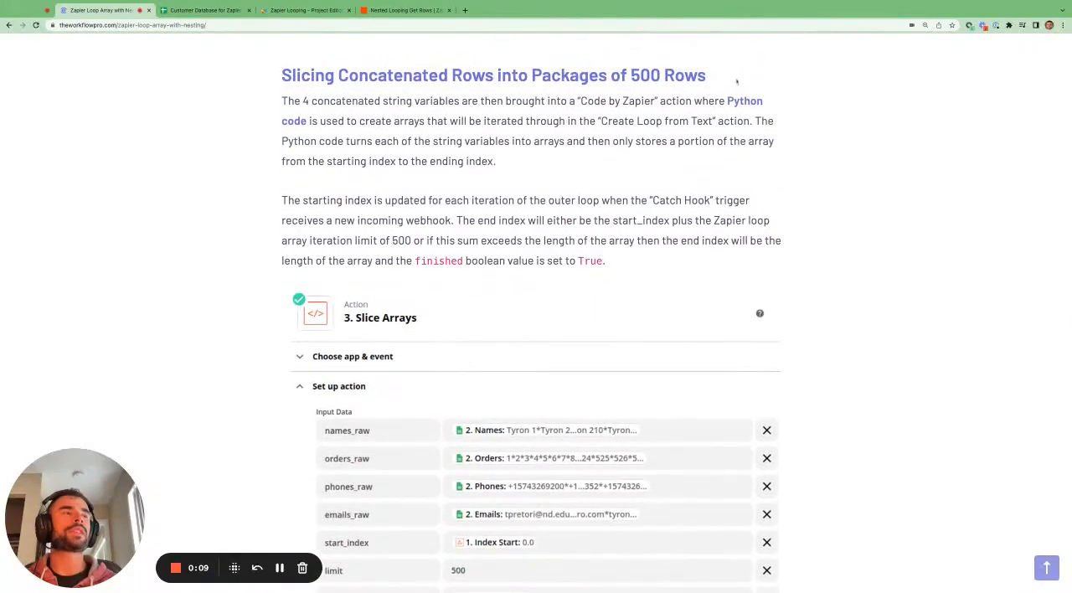
click(739, 104)
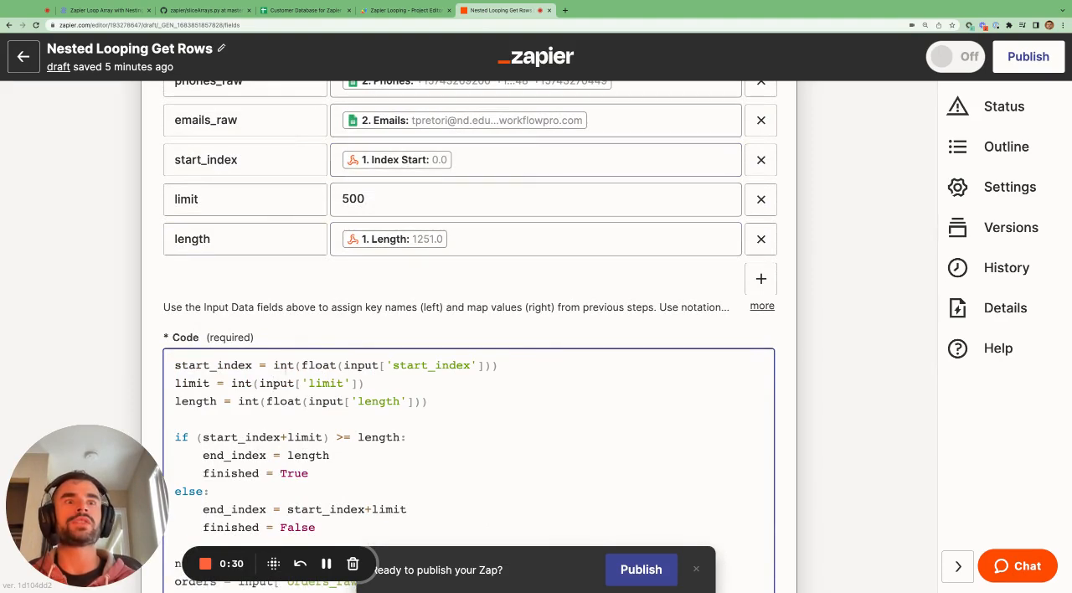
Examine in the Python code the integer conversion of start_index and the >= comparison between start_index+limit and length
double_click(276, 365)
scroll(289, 377, down, 1)
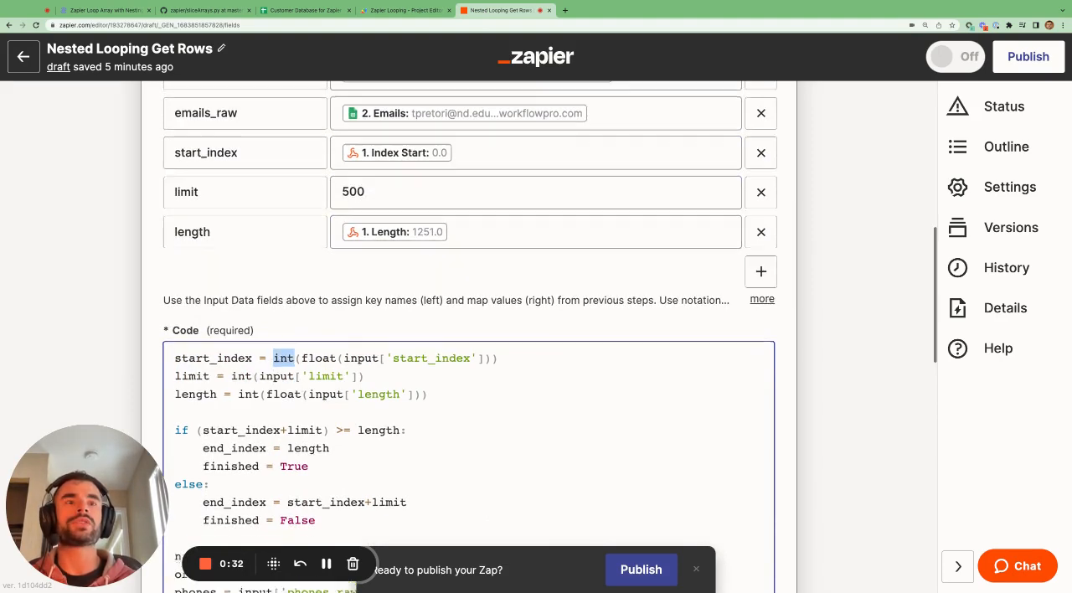
double_click(343, 408)
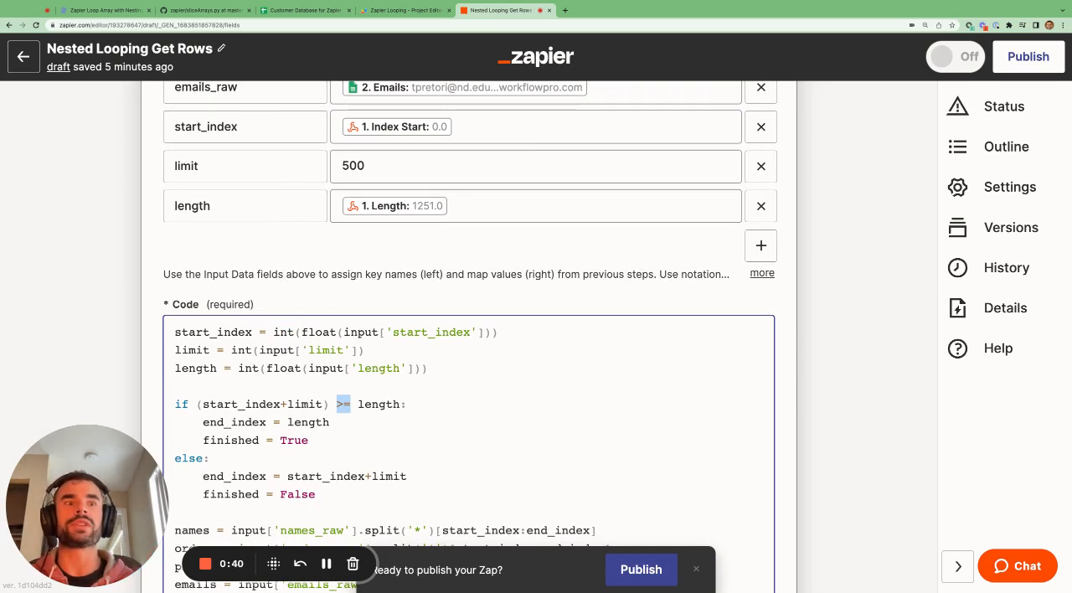
click(344, 405)
drag(336, 404, 352, 405)
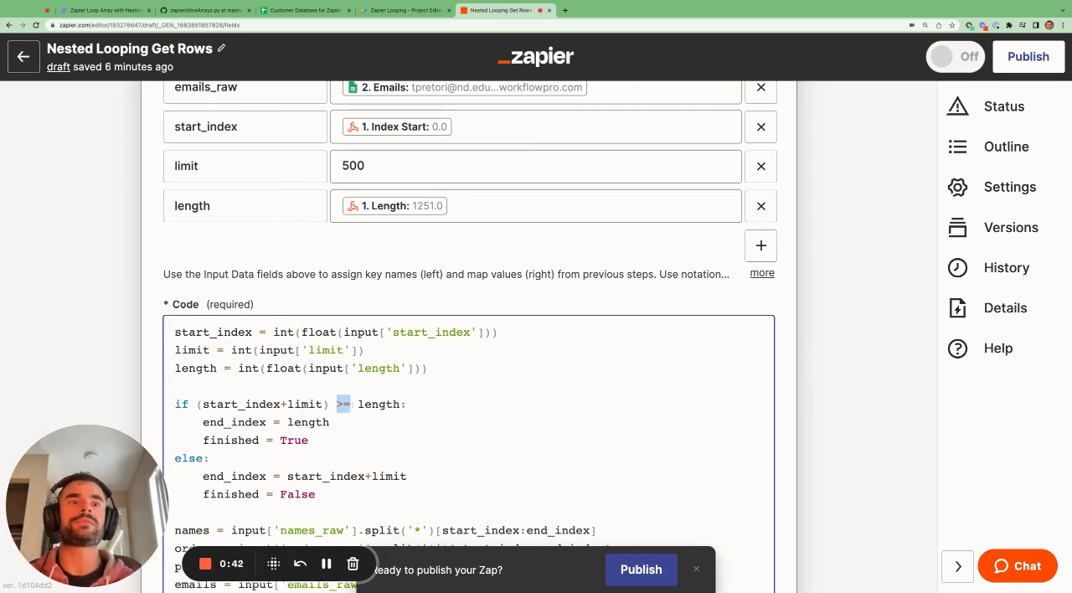
scroll(352, 406, down, 1)
scroll(352, 406, down, 2)
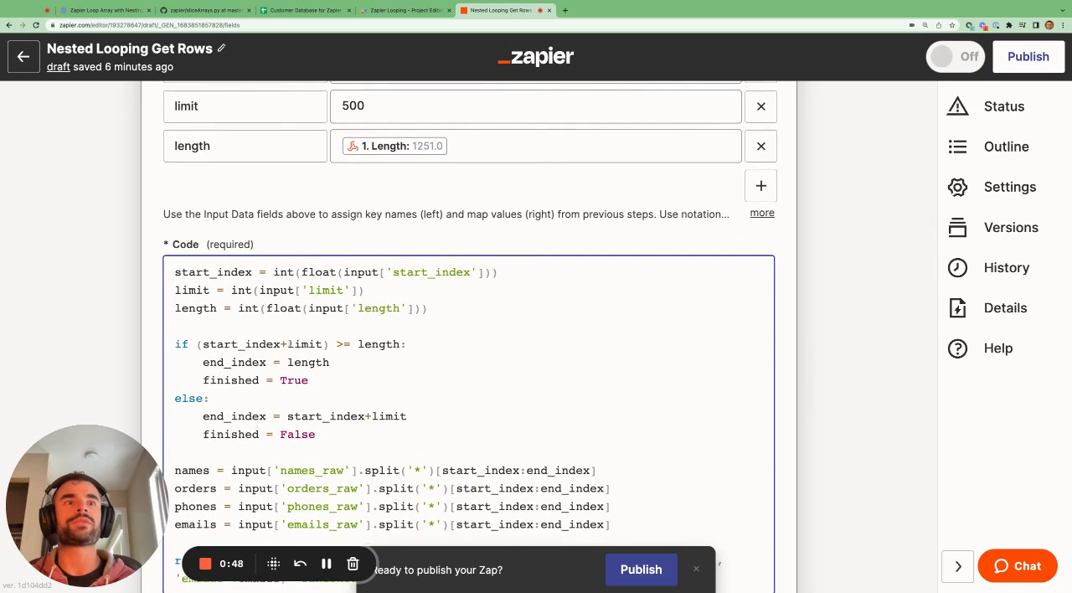
click(287, 344)
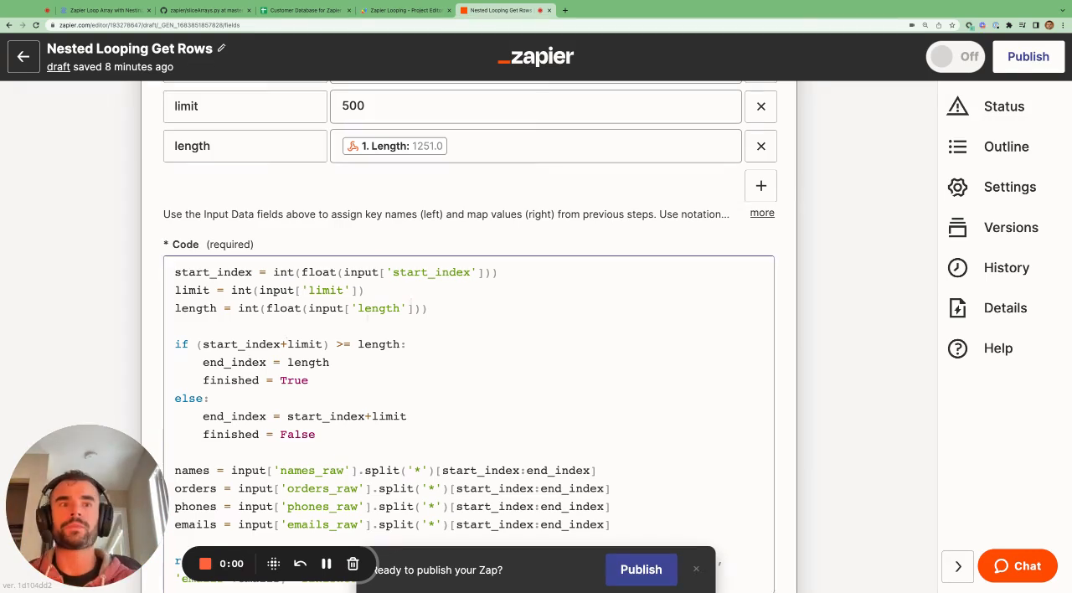
Examine the if branch, where end_index is assigned length and finished is assigned True
mouse_move(330, 363)
mouse_down()
mouse_move(218, 363)
mouse_move(331, 363)
mouse_up()
click(225, 363)
click(331, 362)
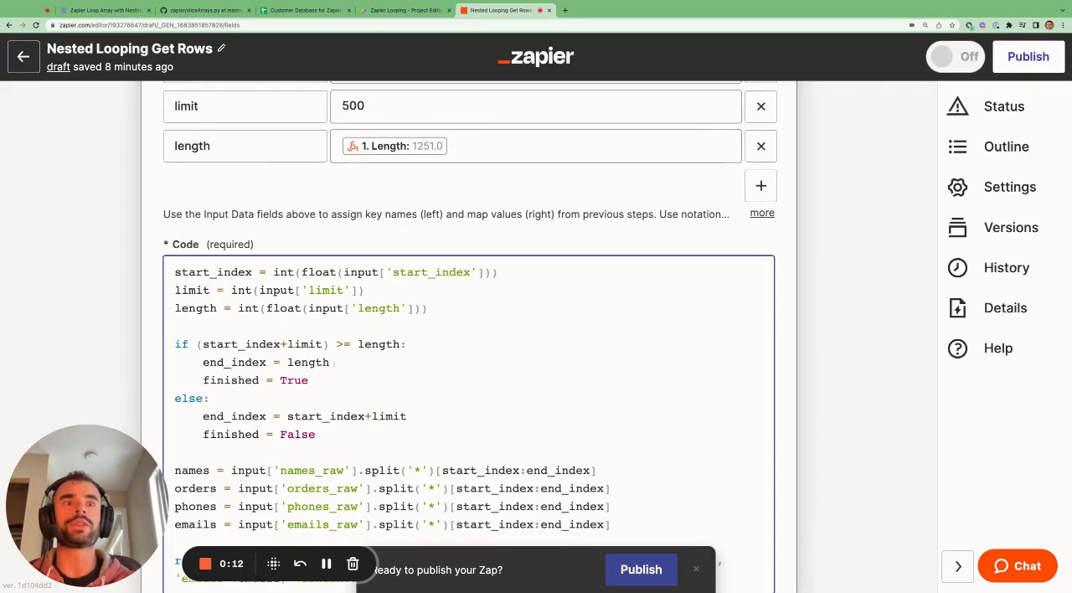
drag(310, 381, 245, 380)
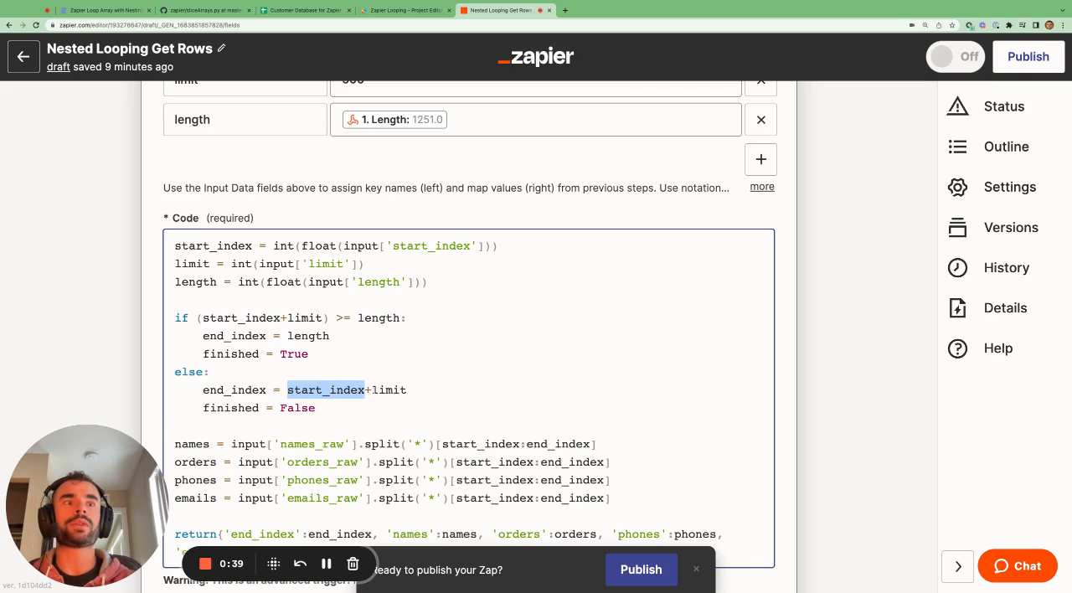
drag(372, 389, 322, 395)
click(406, 390)
click(245, 408)
Recheck the start_index+limit >= length condition against the start_index, limit and length inputs
scroll(377, 293, up, 1)
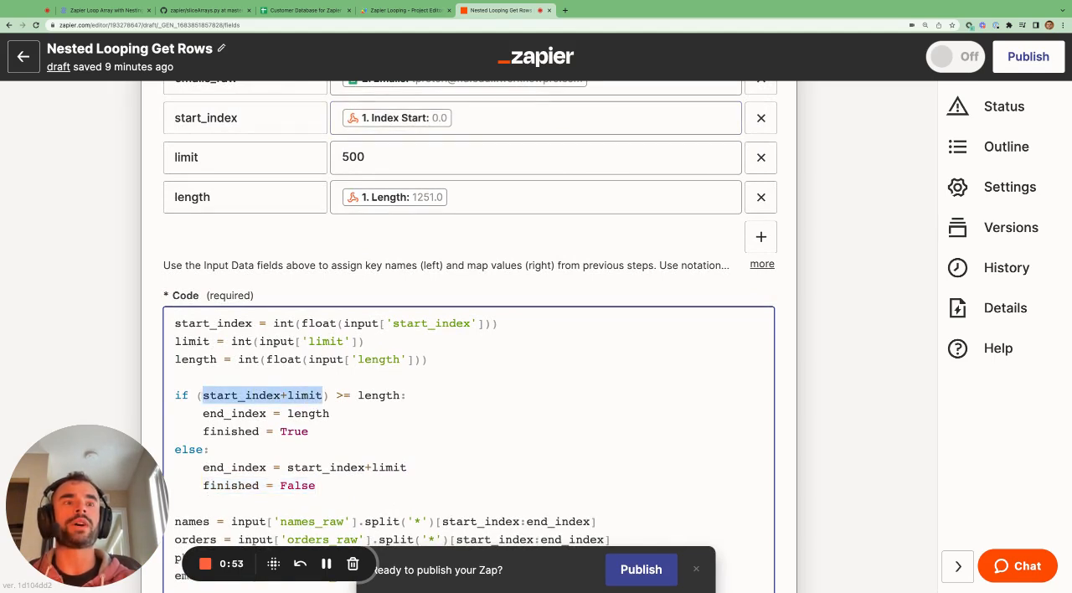
scroll(322, 395, down, 1)
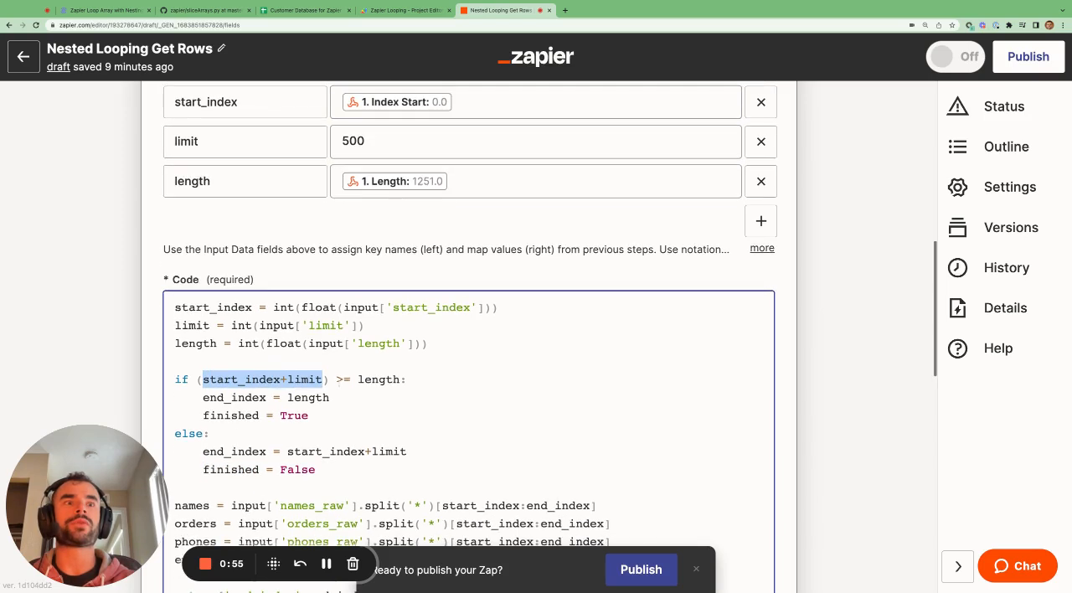
drag(336, 379, 400, 379)
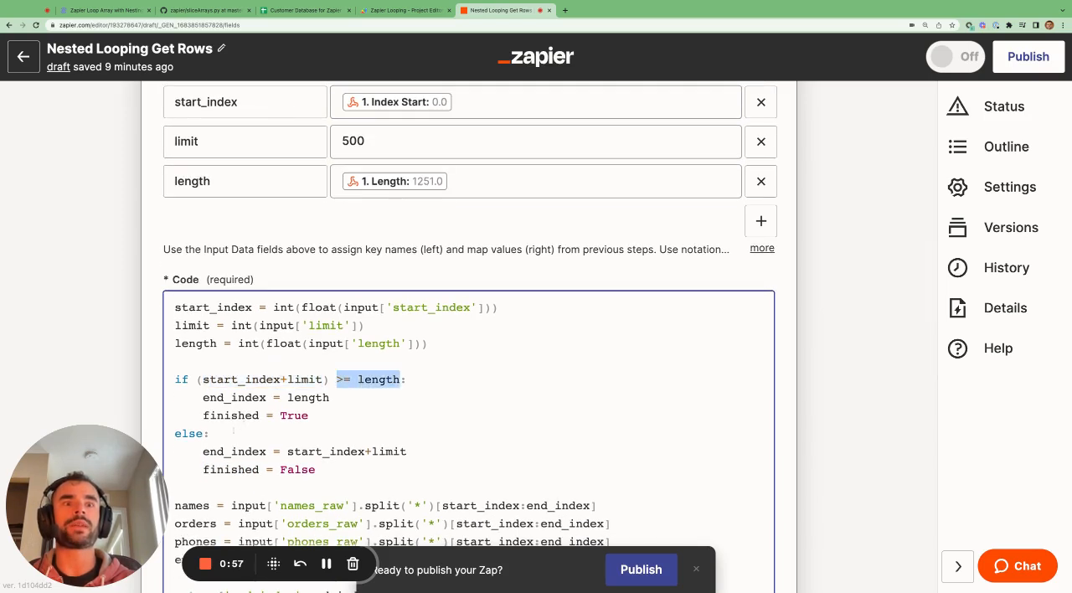
Examine the else branch, where end_index is assigned start_index+limit
drag(203, 452, 406, 452)
click(336, 451)
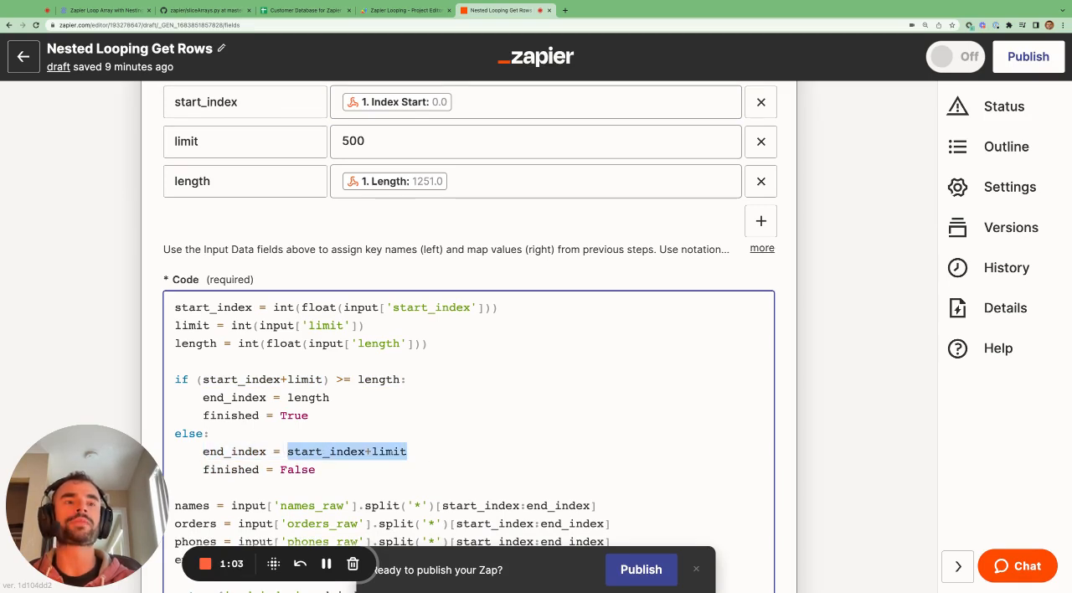
drag(202, 452, 407, 451)
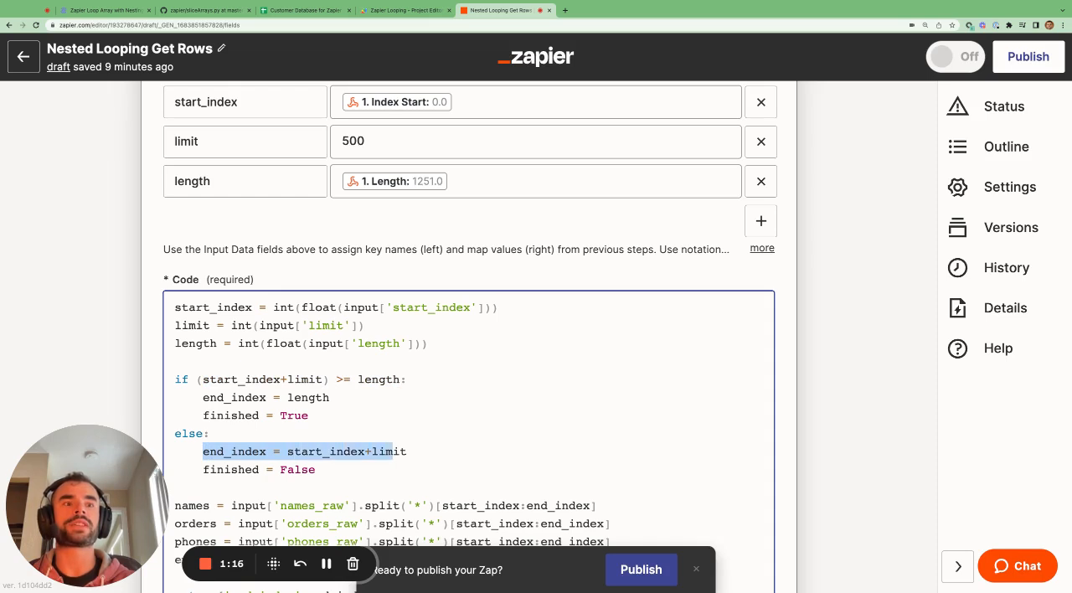
click(406, 452)
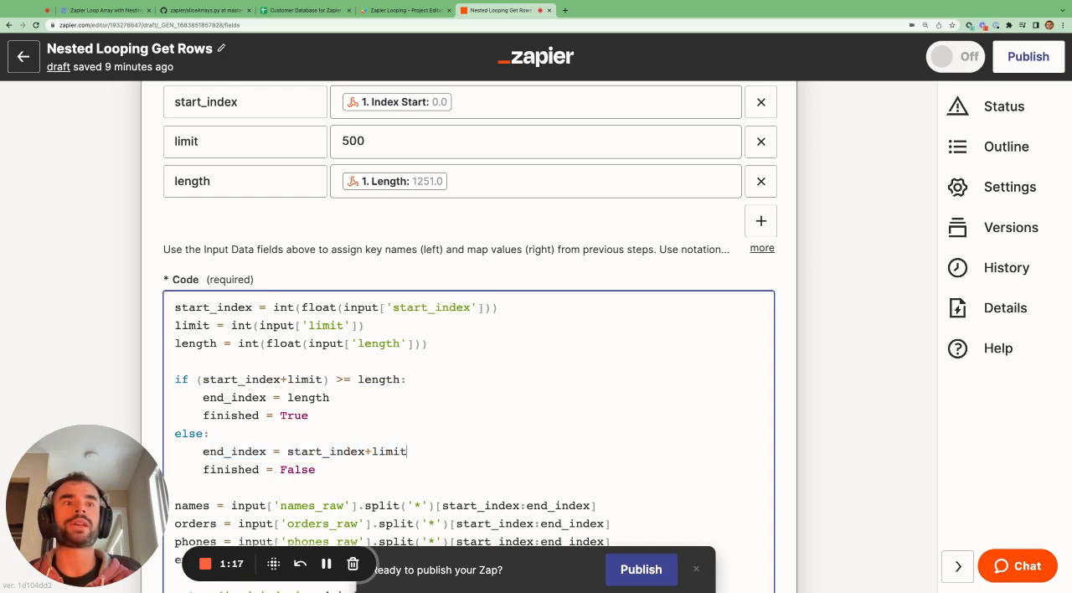
drag(287, 451, 407, 451)
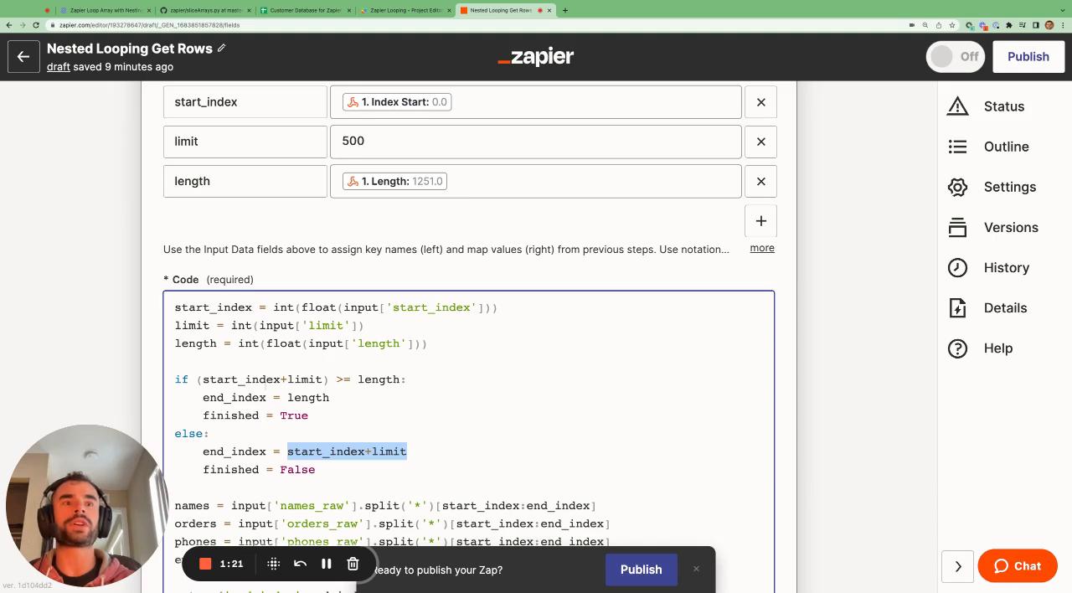
Compare the start_index+limit sum in the condition with the end_index = length assignment
click(267, 379)
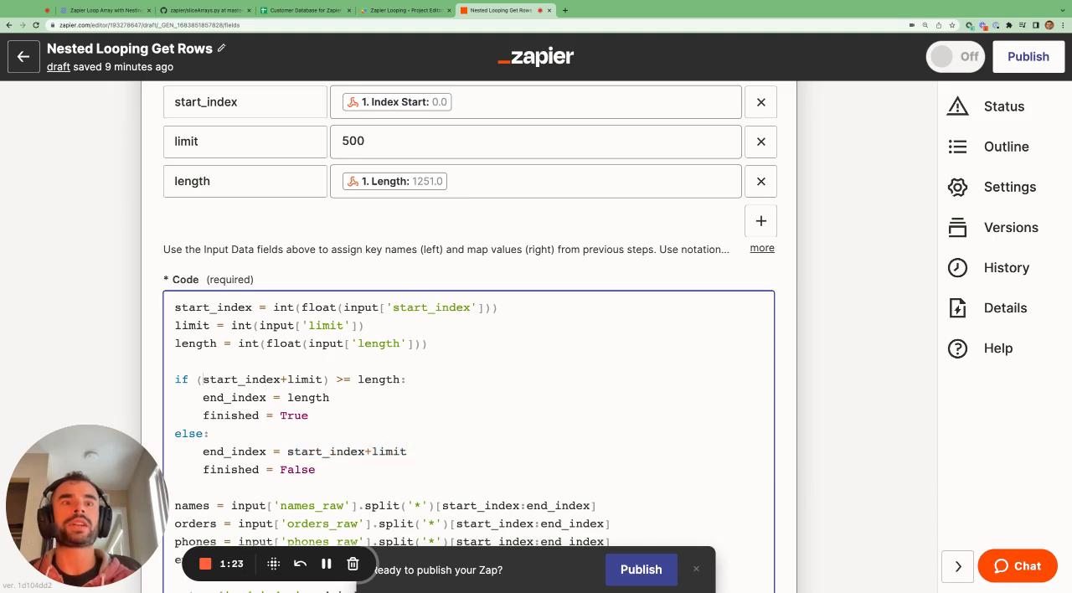
drag(202, 380, 308, 379)
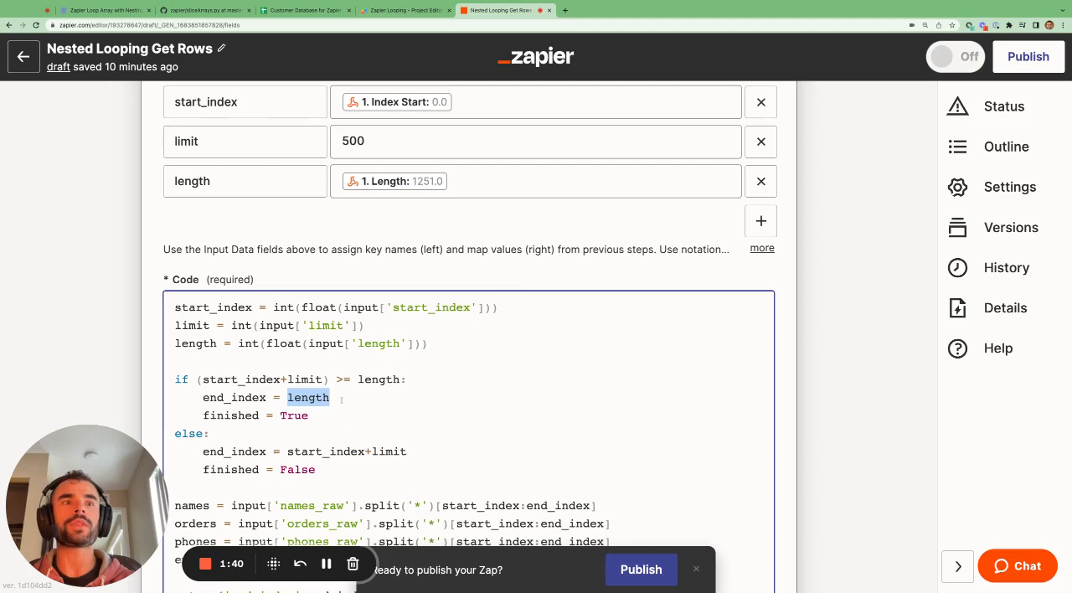
click(342, 399)
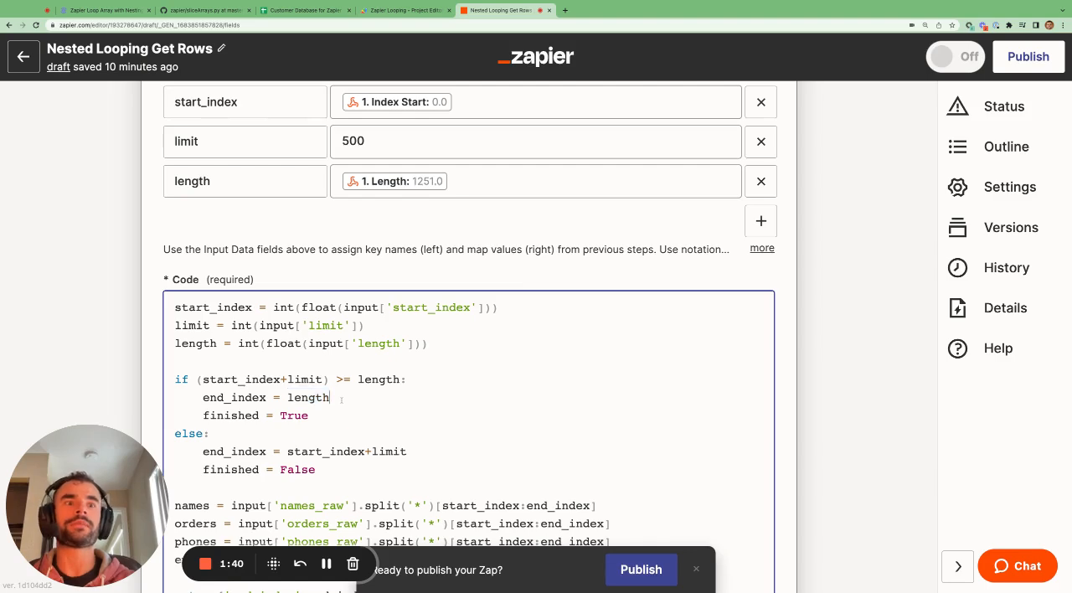
Examine the four lines that split names, orders, phones and emails, and compare them with the raw input strings
scroll(342, 400, down, 4)
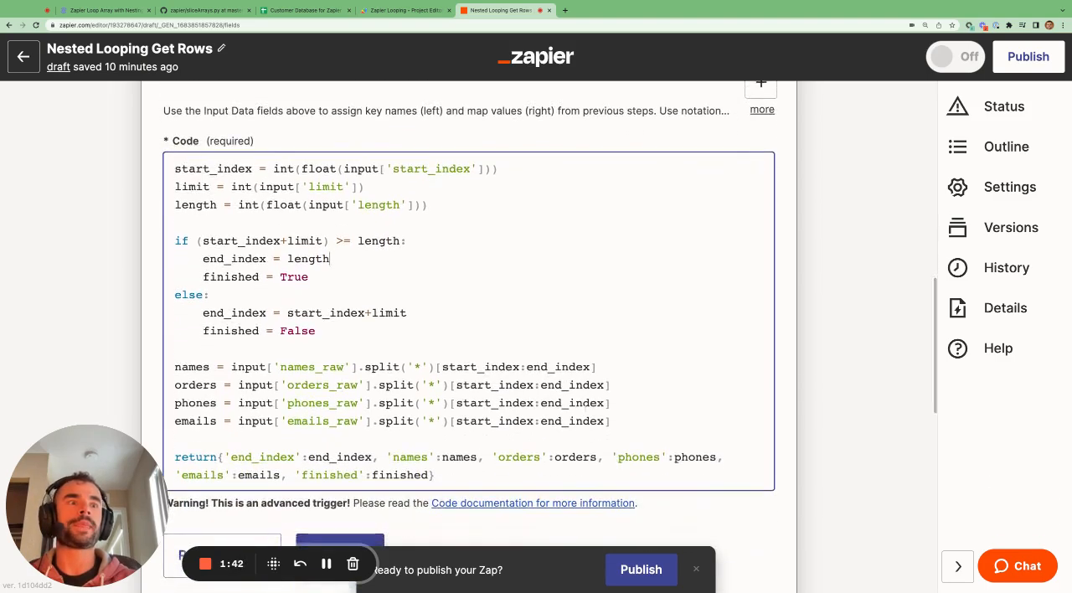
drag(618, 421, 181, 367)
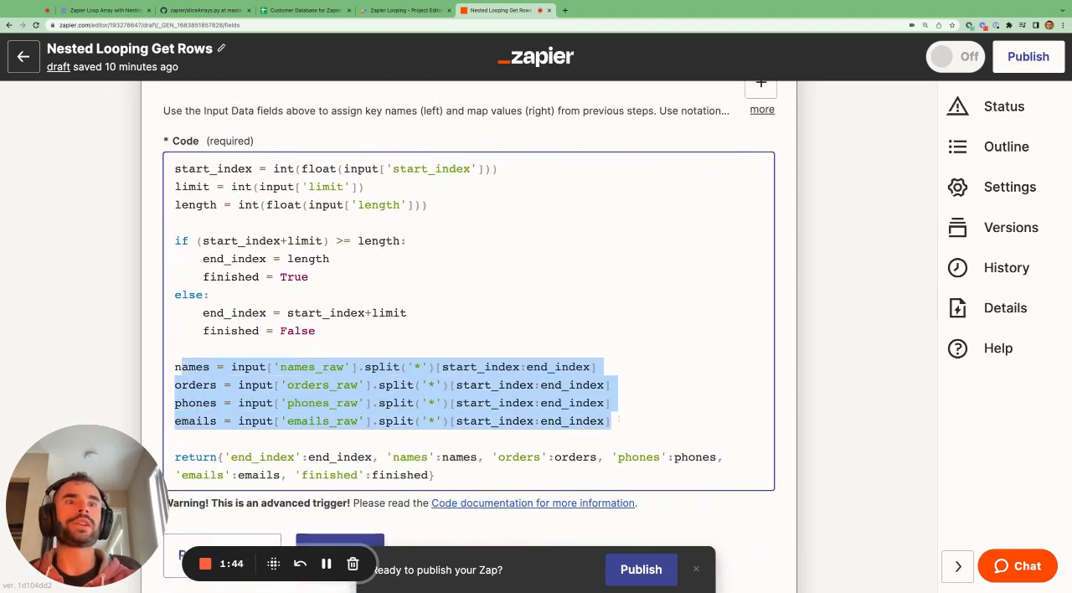
click(382, 350)
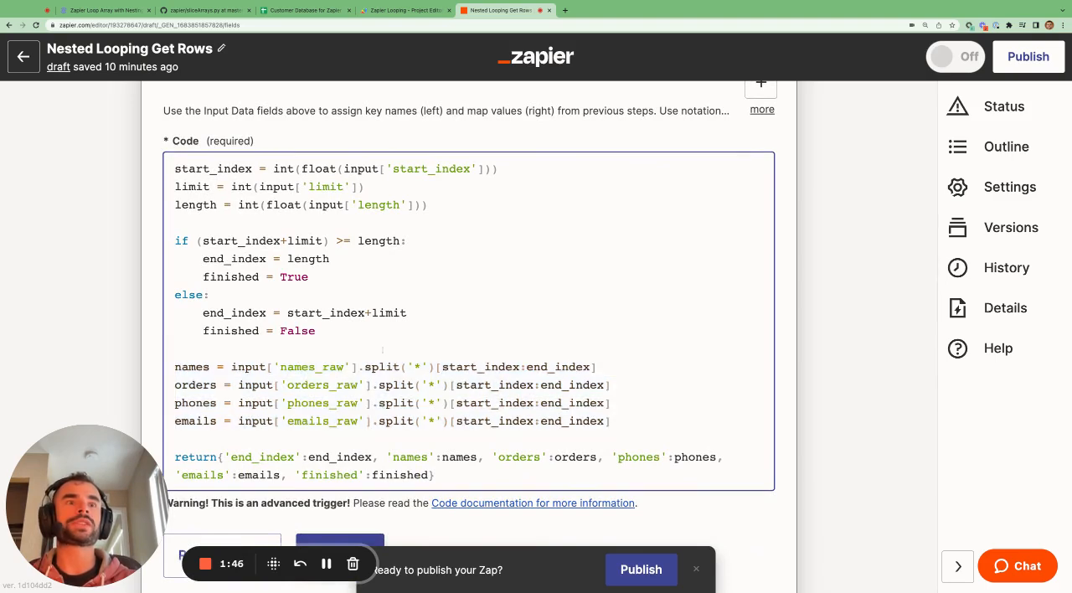
scroll(382, 350, up, 7)
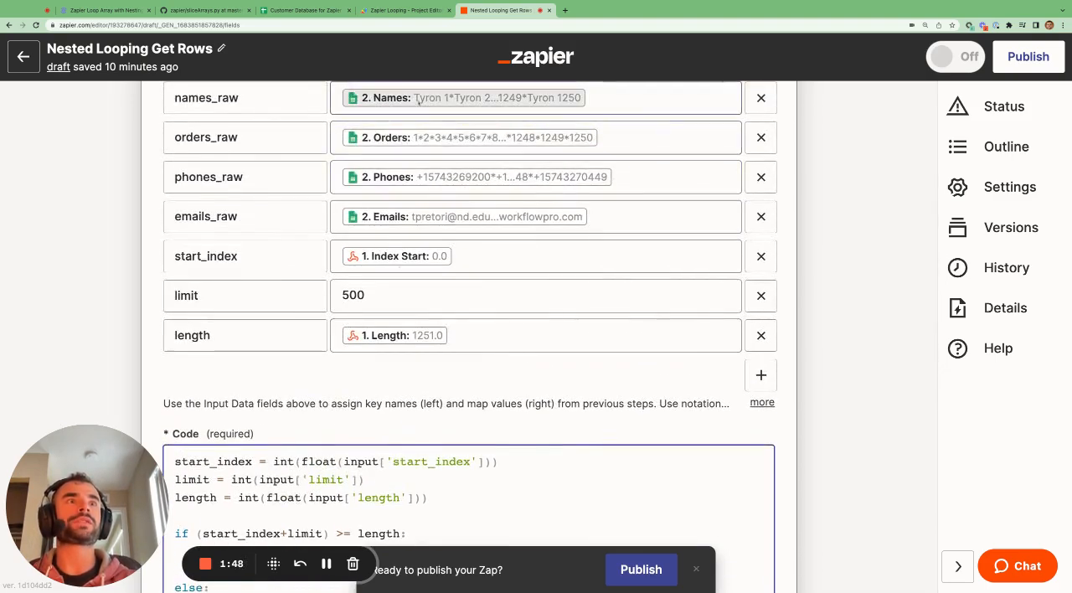
scroll(539, 246, down, 5)
scroll(539, 248, down, 2)
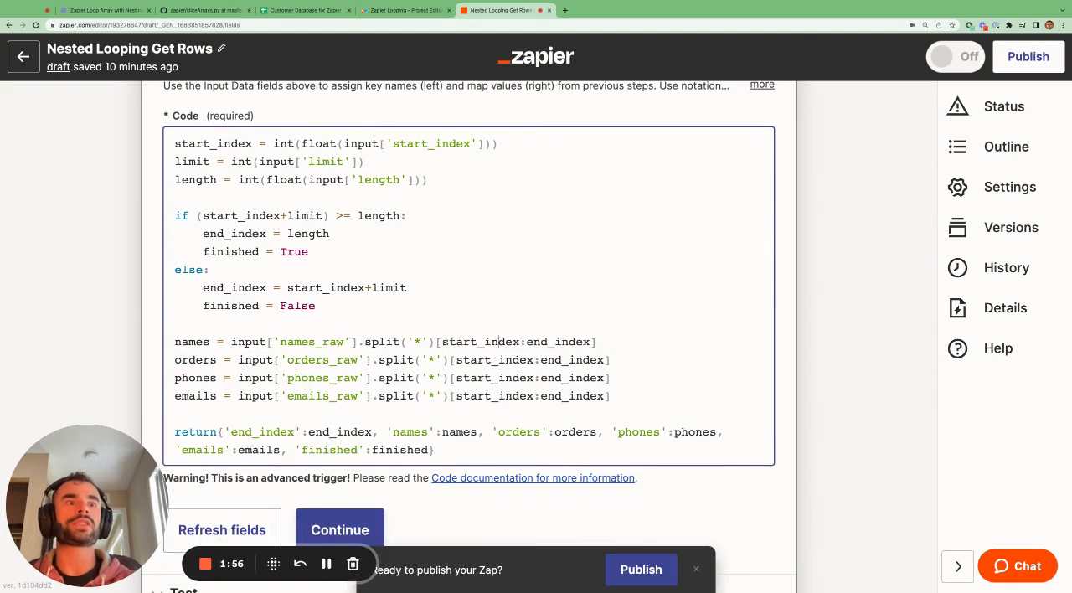
Examine the names line and its slice from start_index to end_index
key(shift+Right)
key(shift+Right)
key(shift+Right)
key(shift+Right)
key(shift+Right)
key(shift+Right)
key(shift+Right)
key(shift+Right)
key(shift+Right)
key(shift+Right)
key(shift+Right)
key(shift+Right)
key(shift+Left)
drag(175, 342, 217, 342)
click(463, 341)
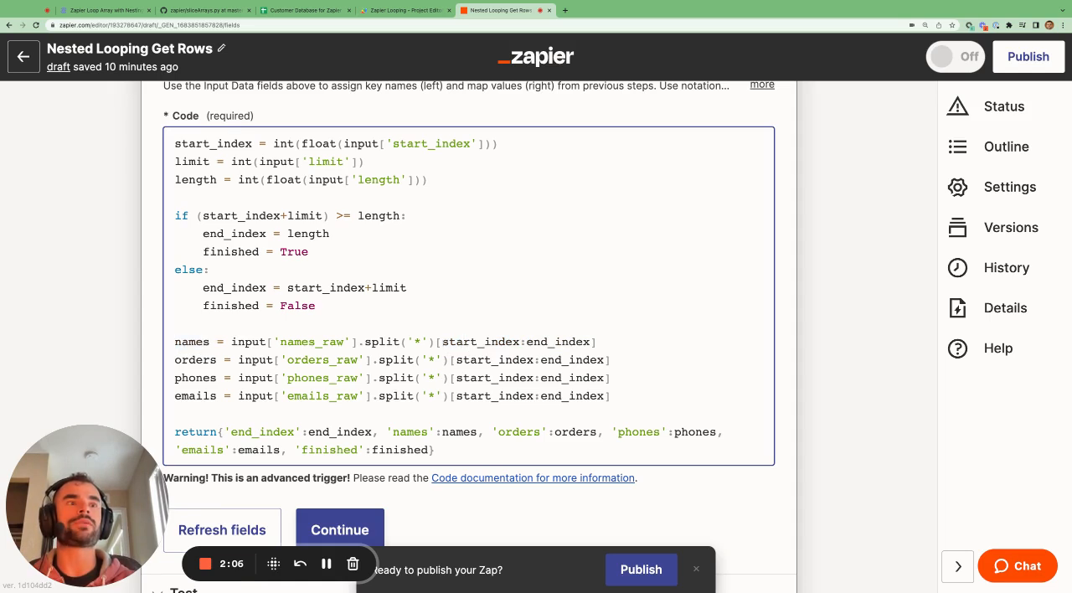
drag(442, 342, 590, 341)
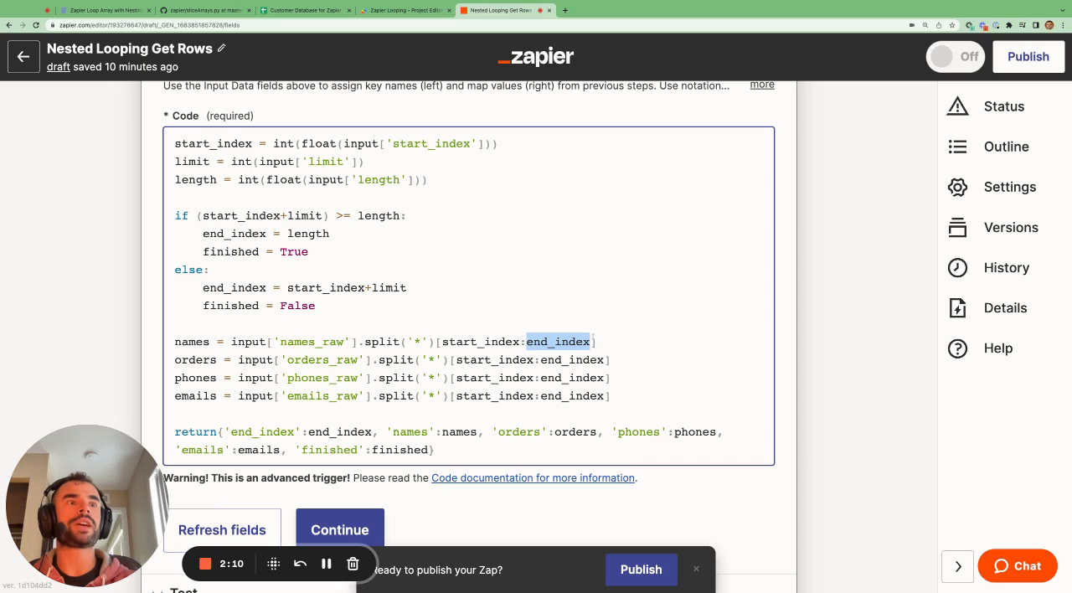
click(459, 343)
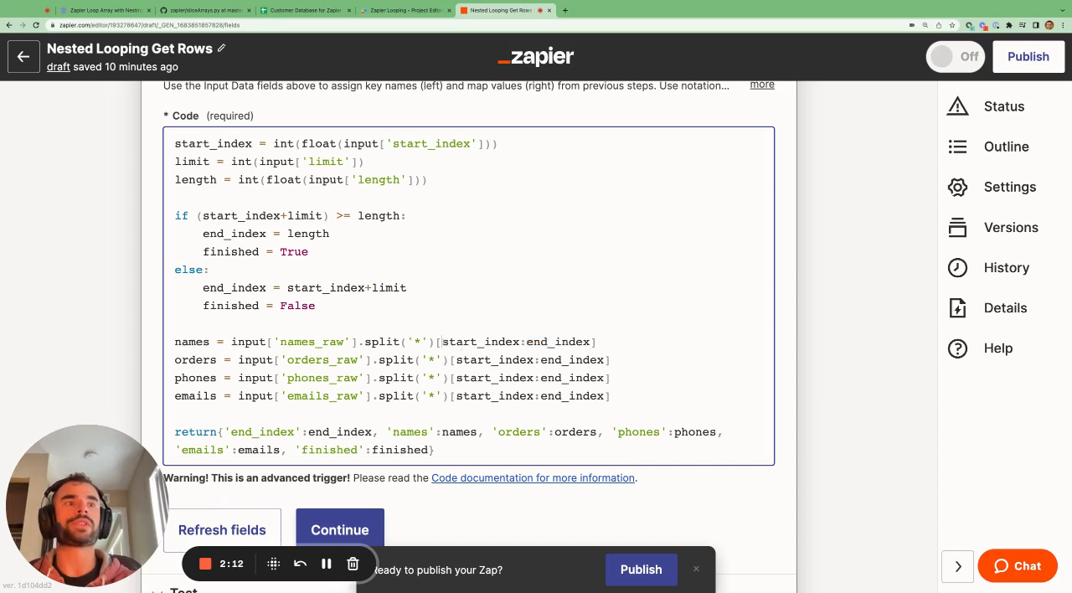
Examine start_index and end_index in the names slice against the length value assigned to end_index
drag(442, 341, 519, 342)
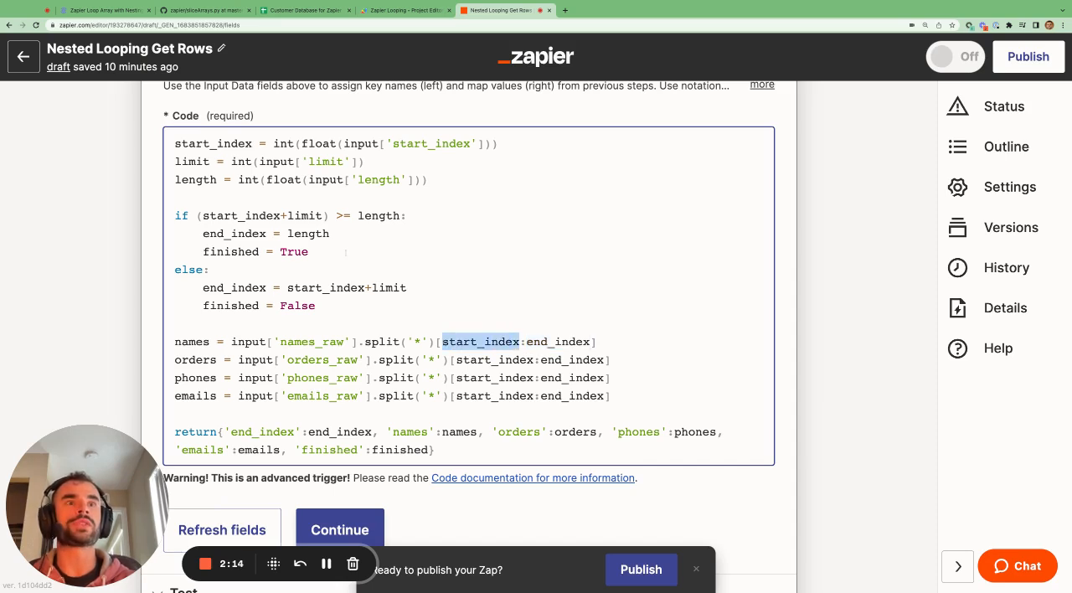
drag(330, 234, 287, 234)
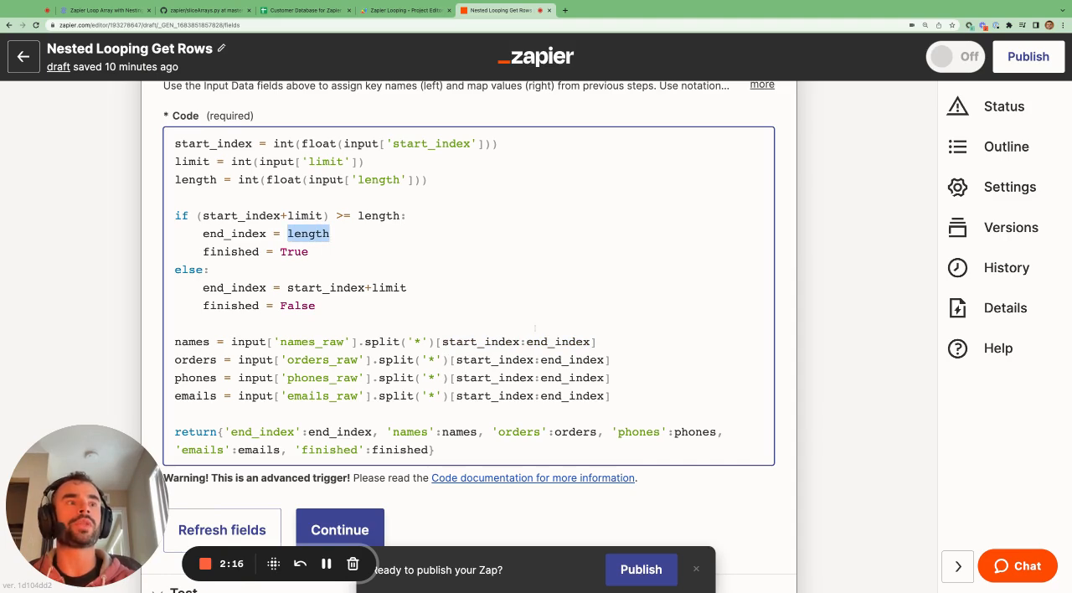
drag(526, 342, 590, 342)
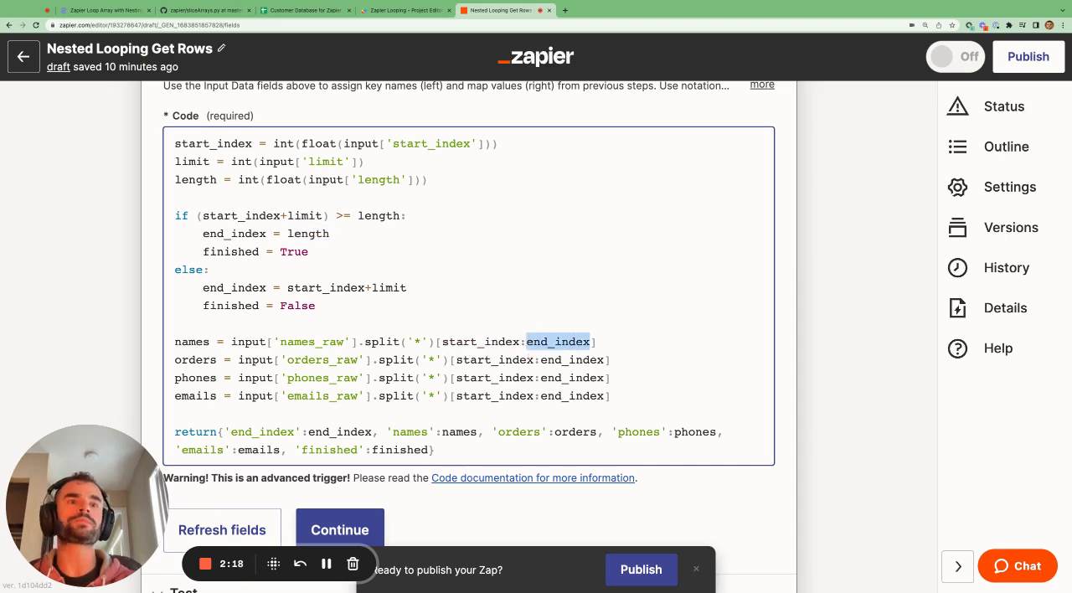
Open the Python step's test section and examine the names and orders in its output
scroll(469, 335, down, 2)
scroll(469, 335, down, 2)
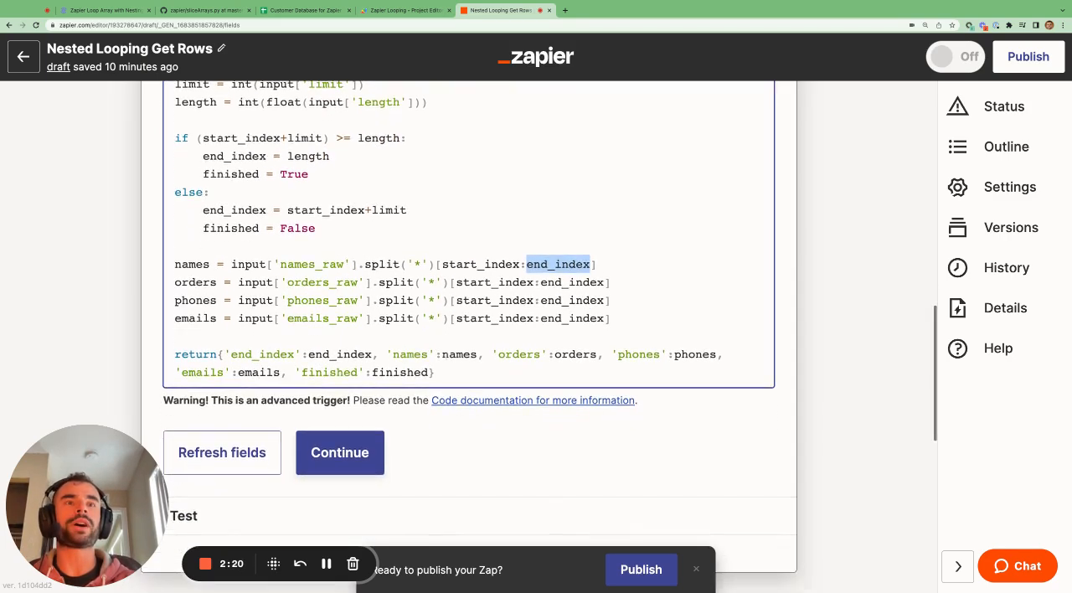
scroll(390, 342, down, 1)
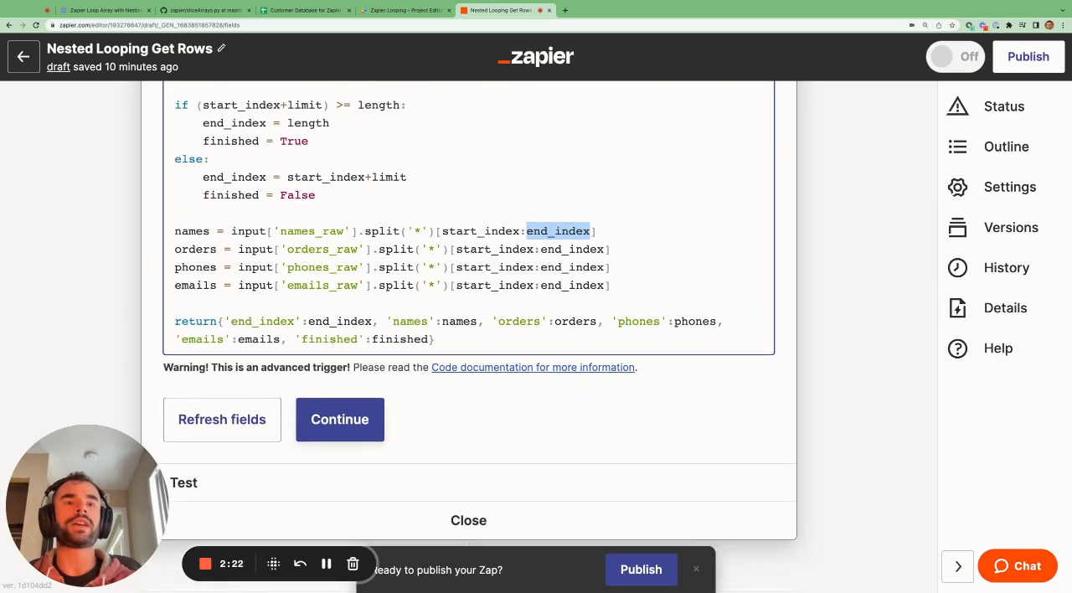
click(251, 475)
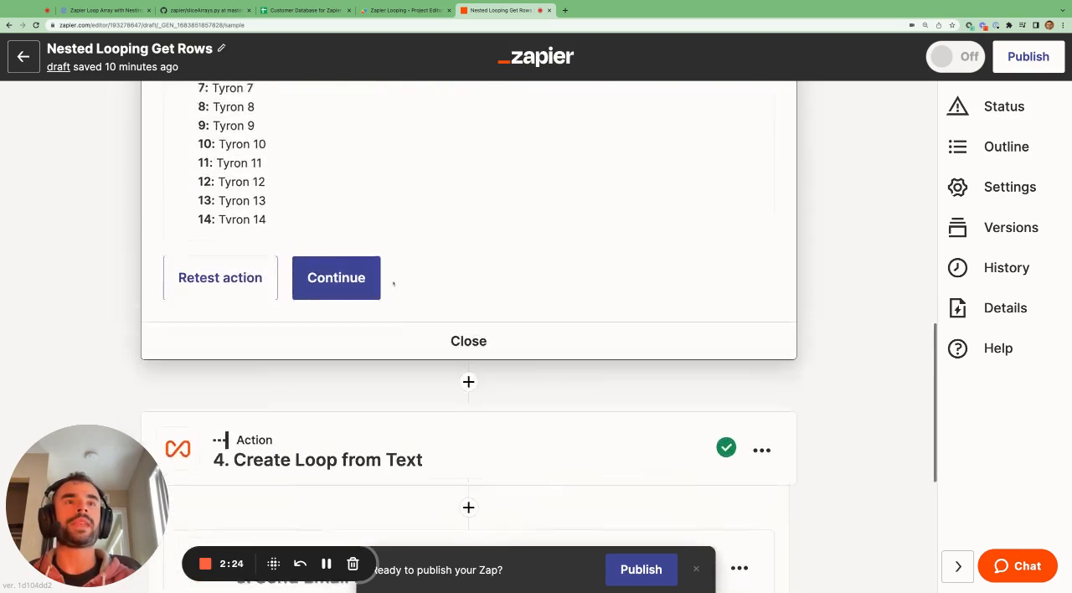
scroll(393, 283, up, 4)
scroll(468, 385, up, 7)
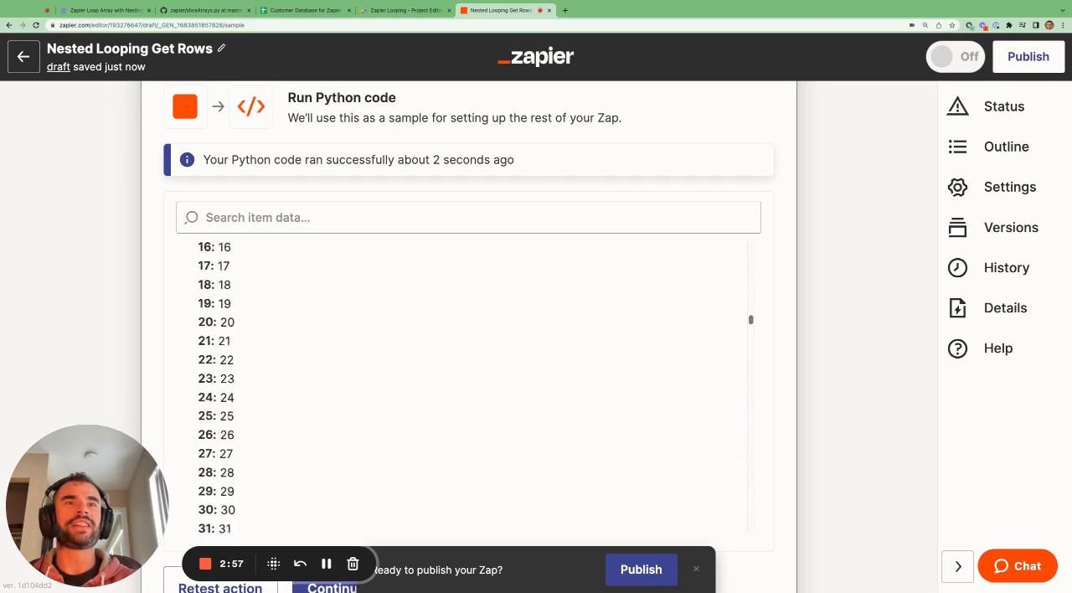
scroll(468, 385, up, 7)
scroll(468, 385, down, 2)
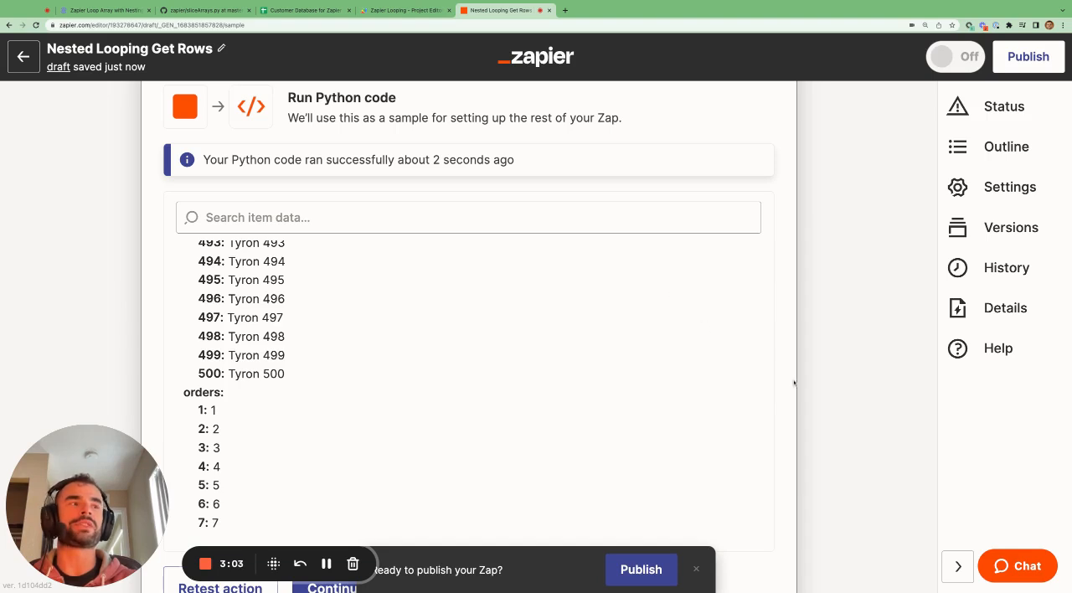
scroll(808, 388, down, 10)
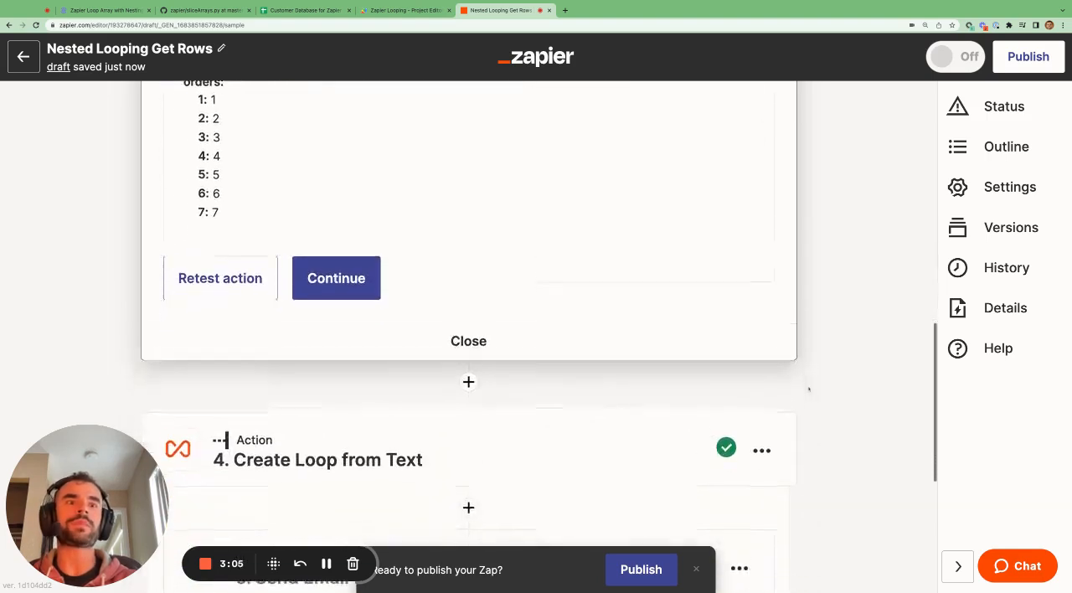
Review the values mapped in Create Loop from Text and the step 6 filter conditions on Loop Iteration Is Last and Finished
click(465, 399)
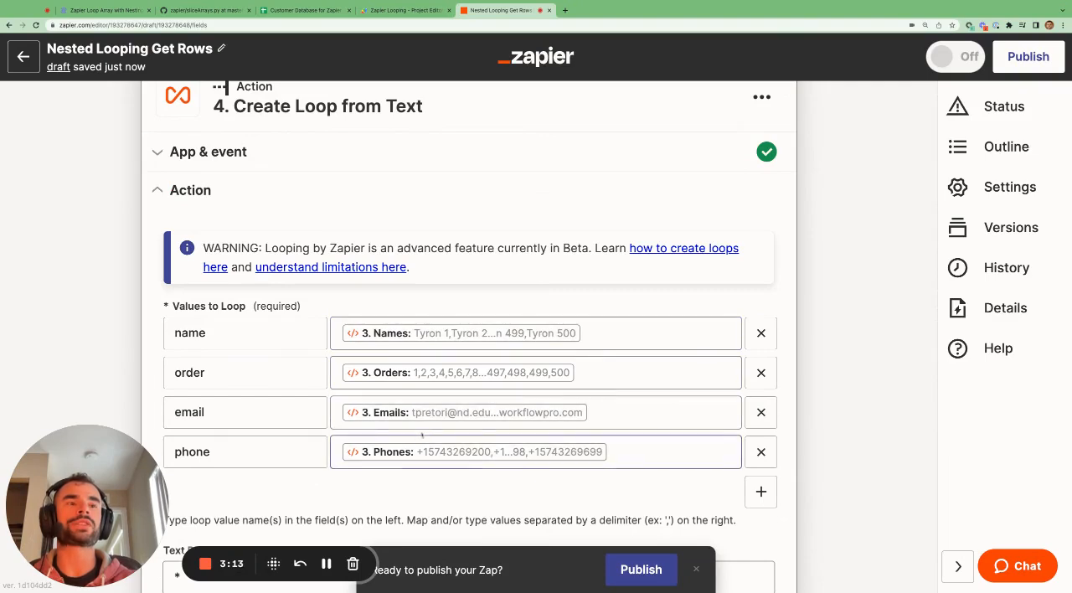
scroll(422, 434, down, 4)
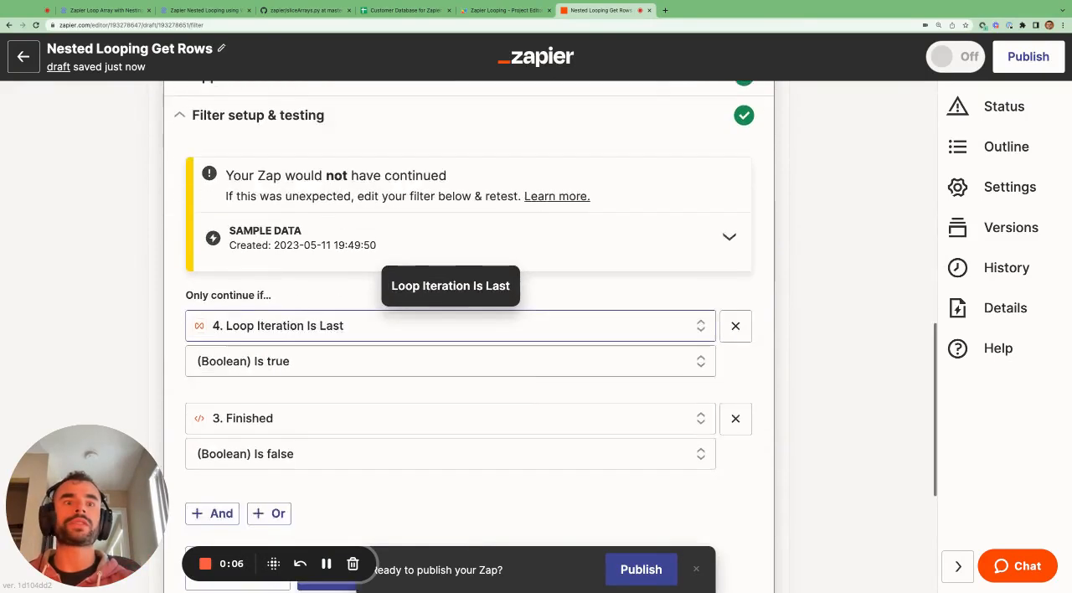
scroll(452, 334, down, 5)
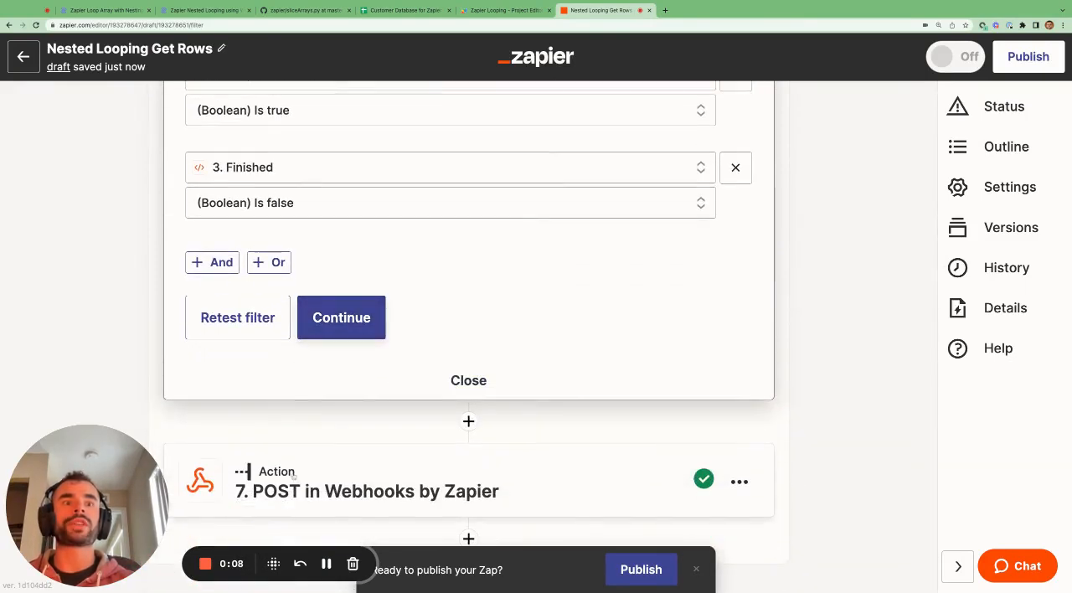
scroll(292, 476, up, 3)
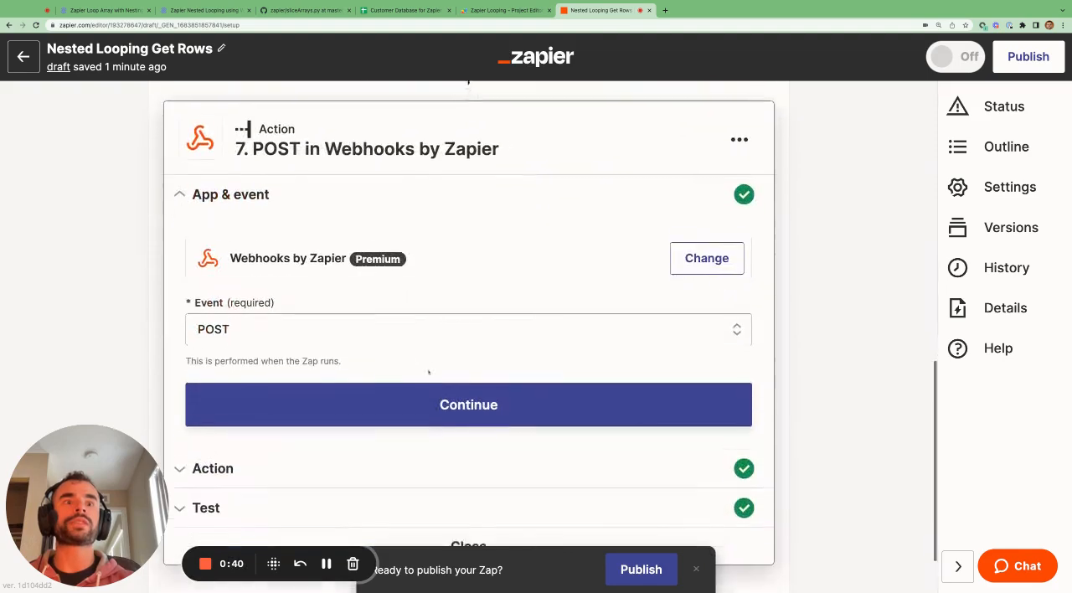
Review the data fields of the step 7 webhook POST, especially index_start and its mapping to End Index
scroll(428, 372, down, 1)
click(428, 373)
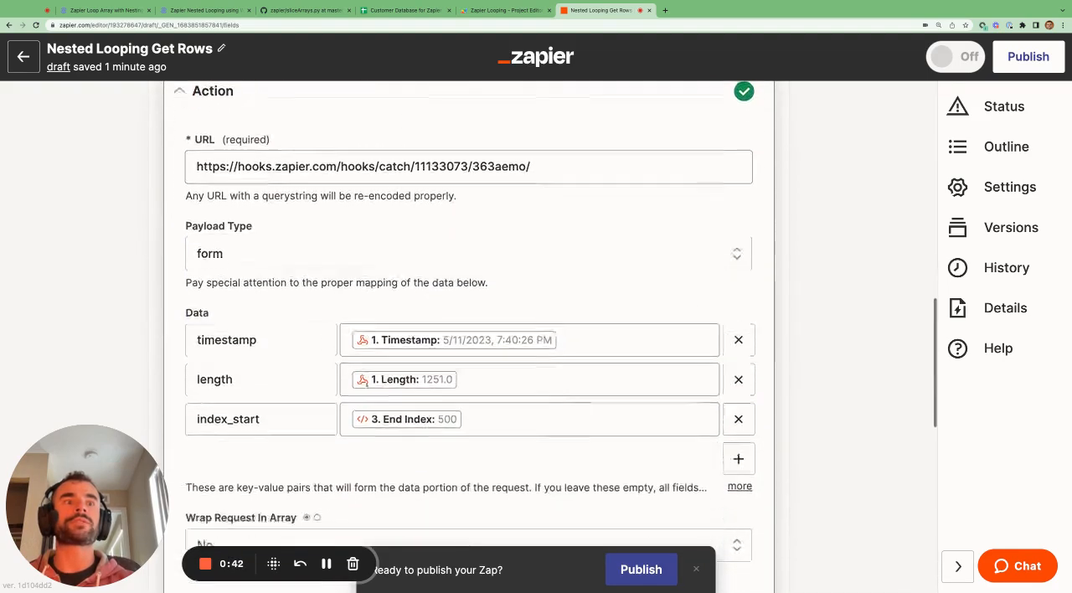
scroll(428, 377, down, 1)
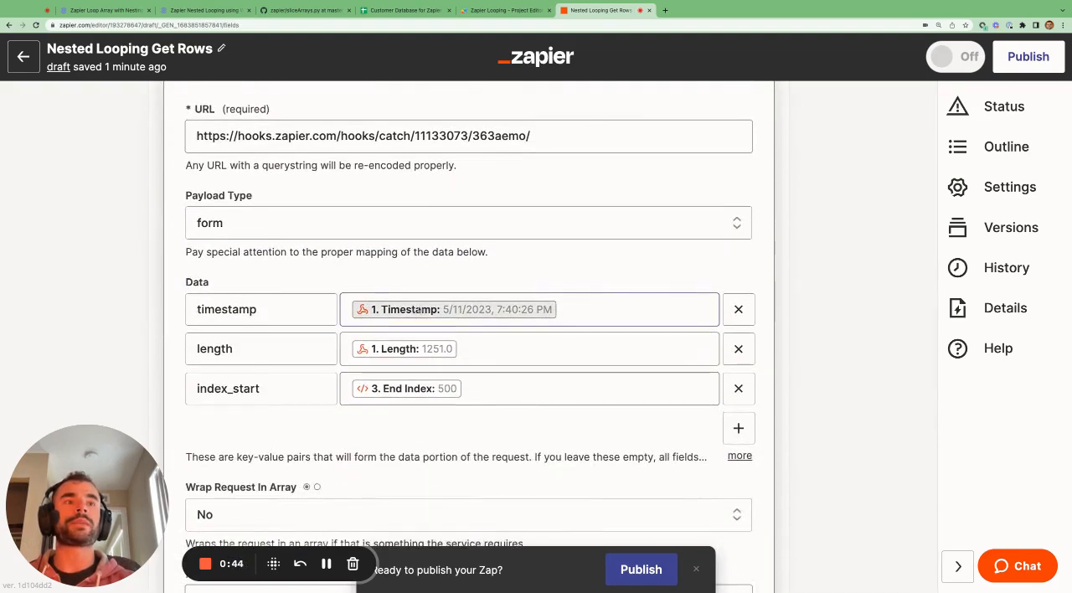
scroll(397, 340, down, 2)
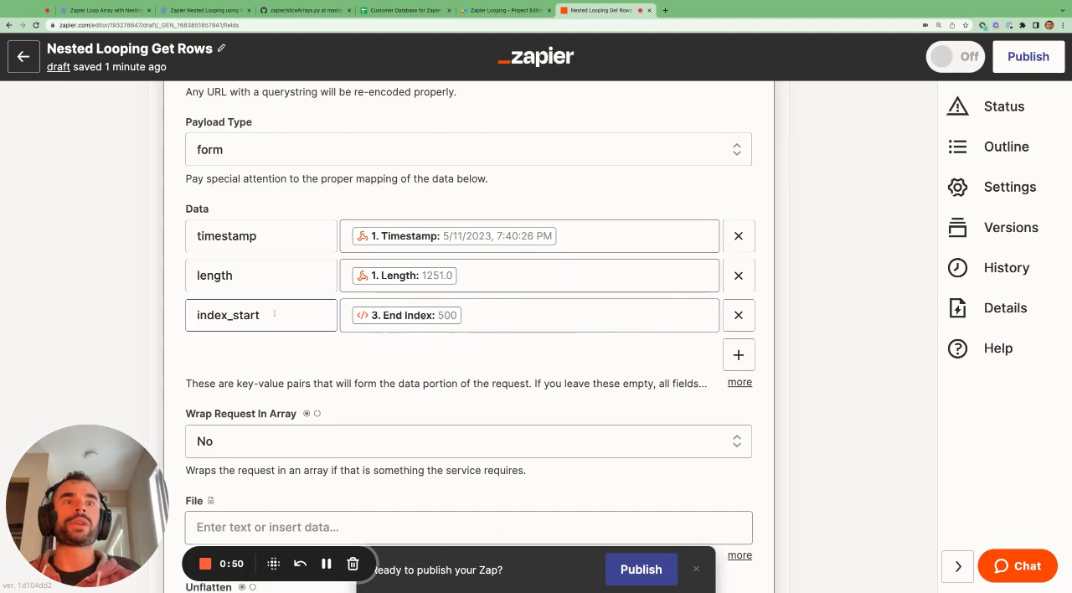
double_click(274, 314)
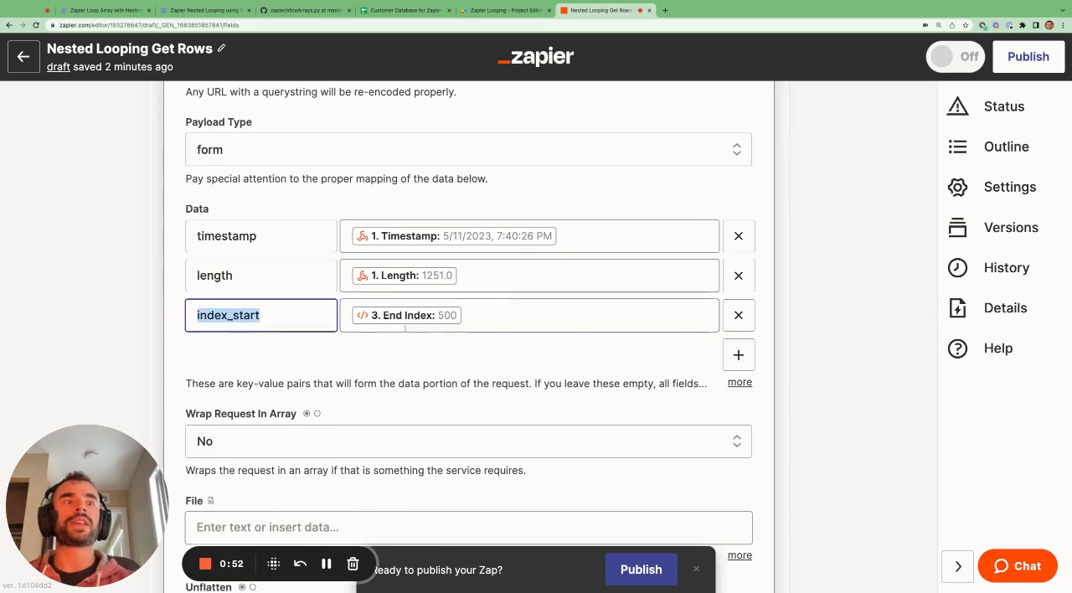
click(483, 315)
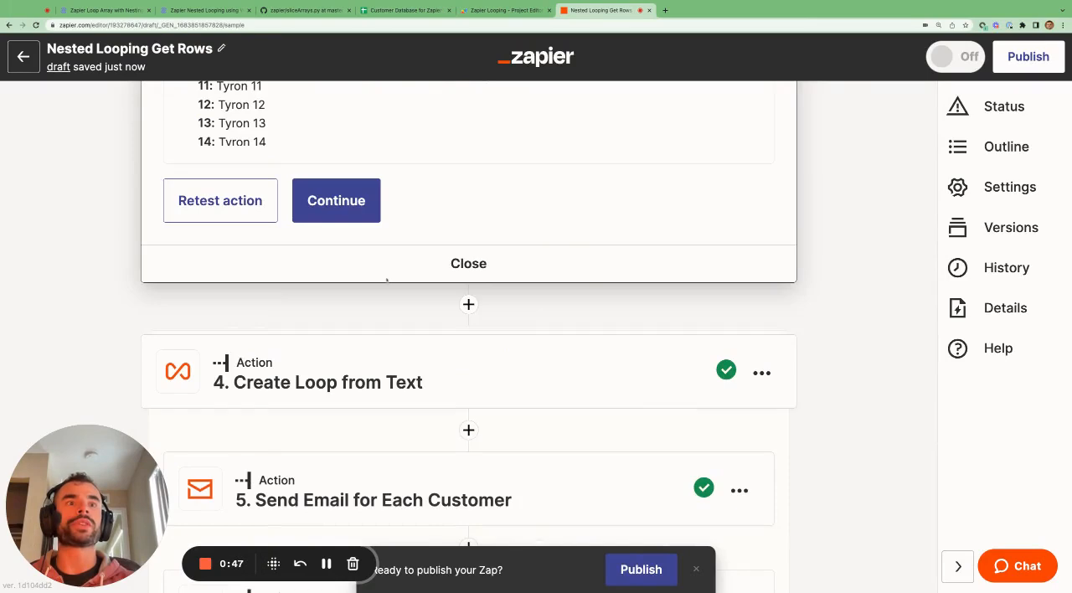
Retest the step 3 Run Python action
scroll(386, 281, up, 5)
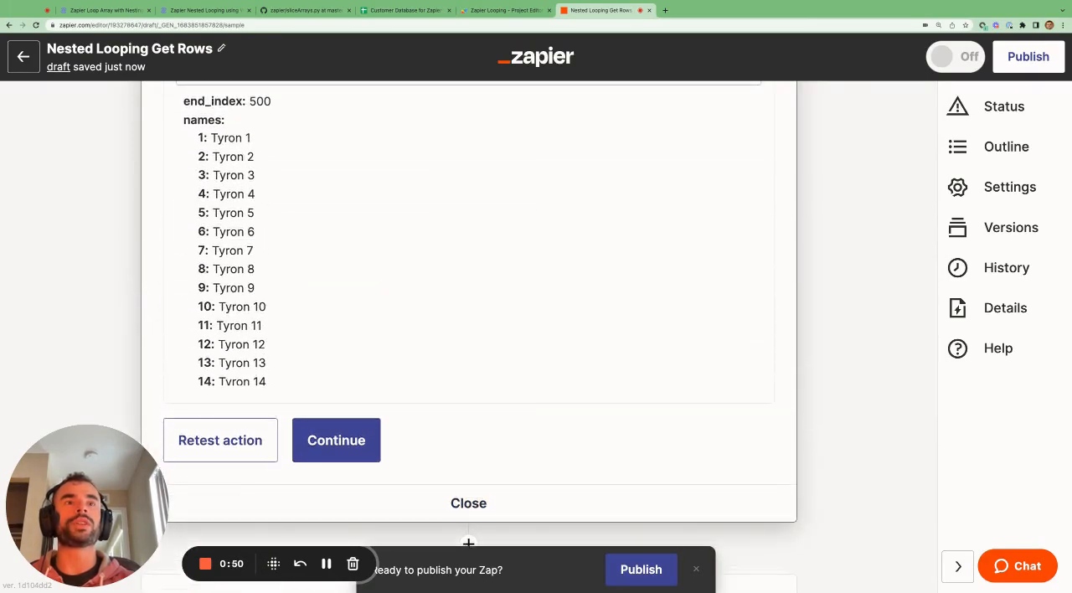
click(221, 439)
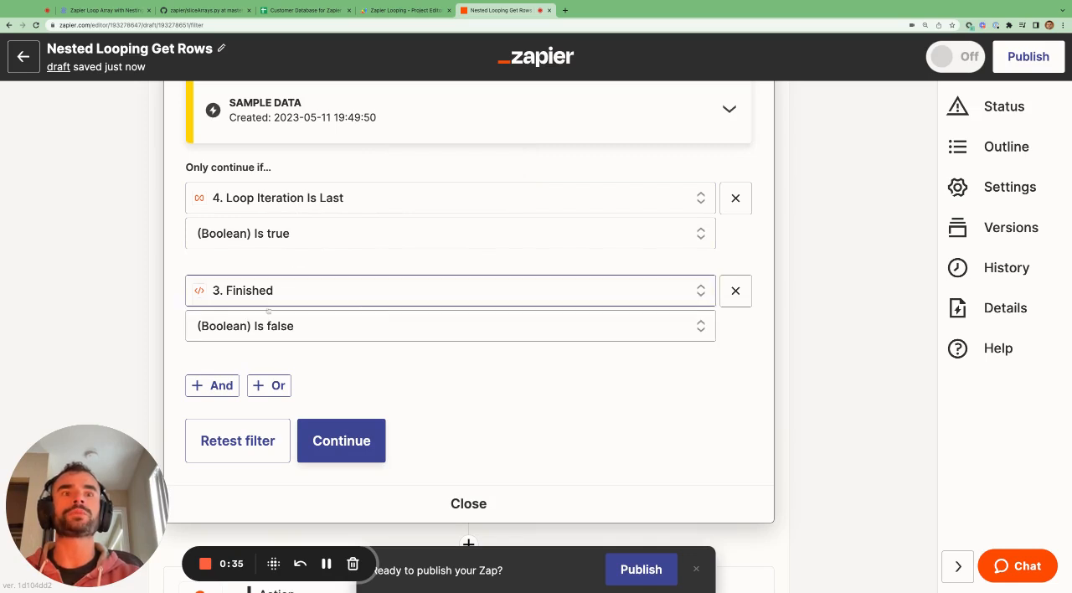
Check the filter's Finished condition and the index_start field mapped to End Index in the webhook POST step
scroll(354, 354, down, 3)
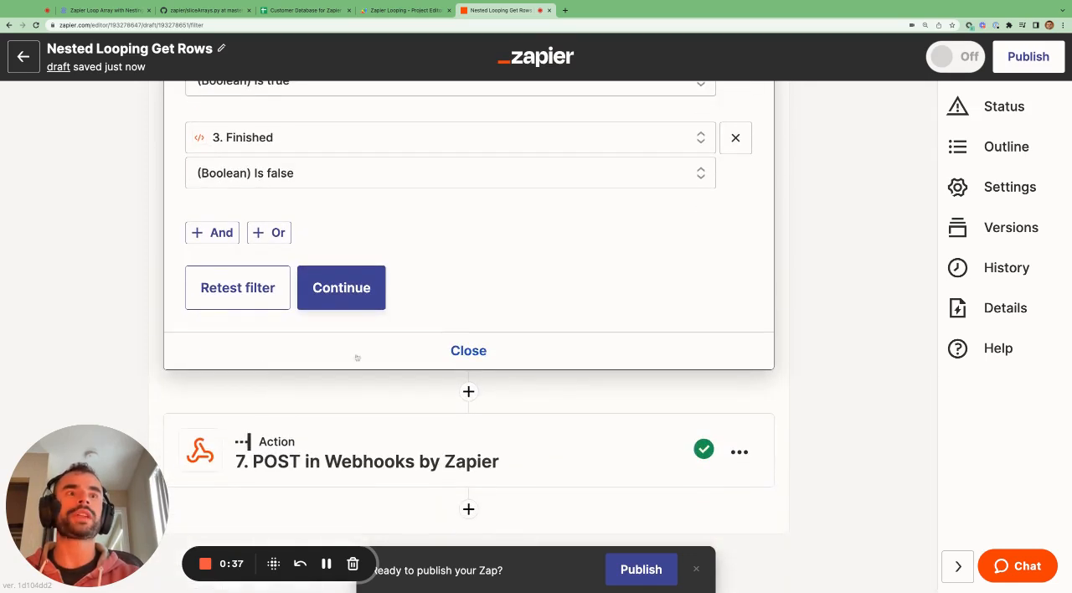
click(367, 461)
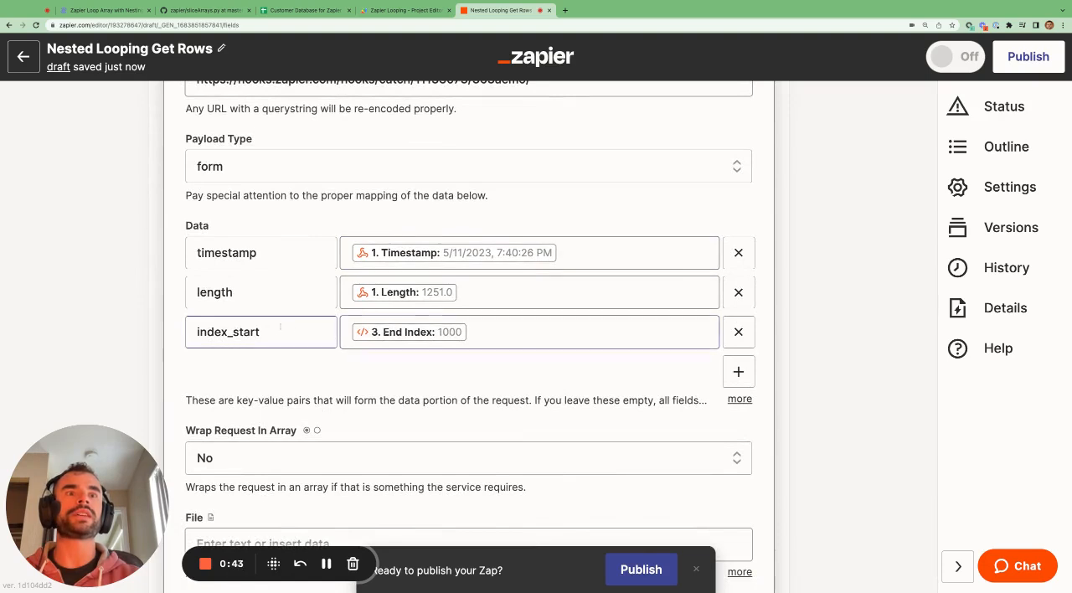
click(278, 329)
double_click(278, 328)
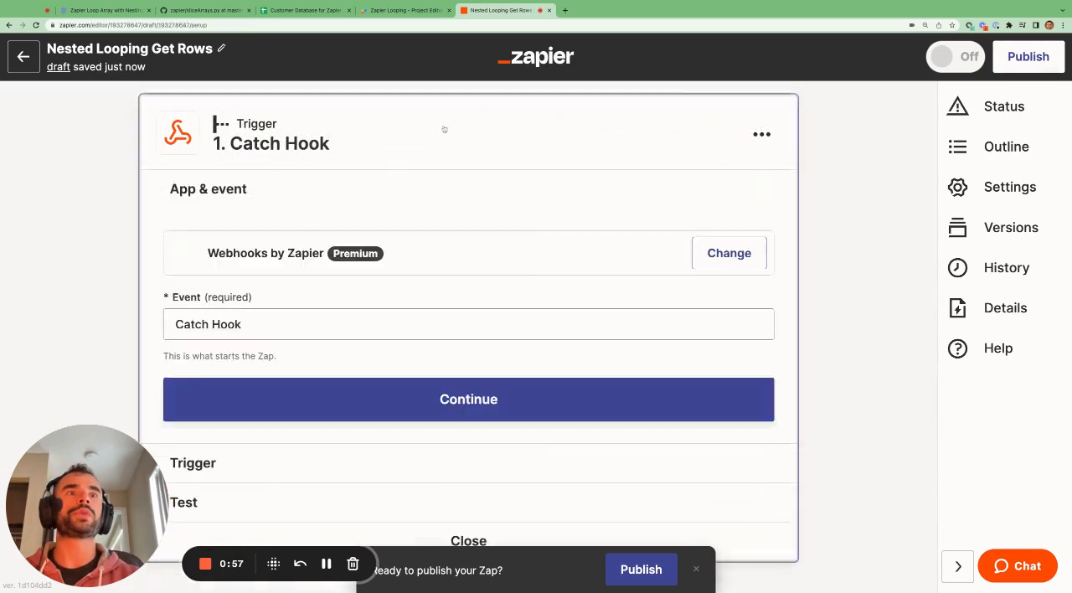
Switch the Catch Hook trigger's sample to the request with index_start 1000
scroll(354, 277, down, 4)
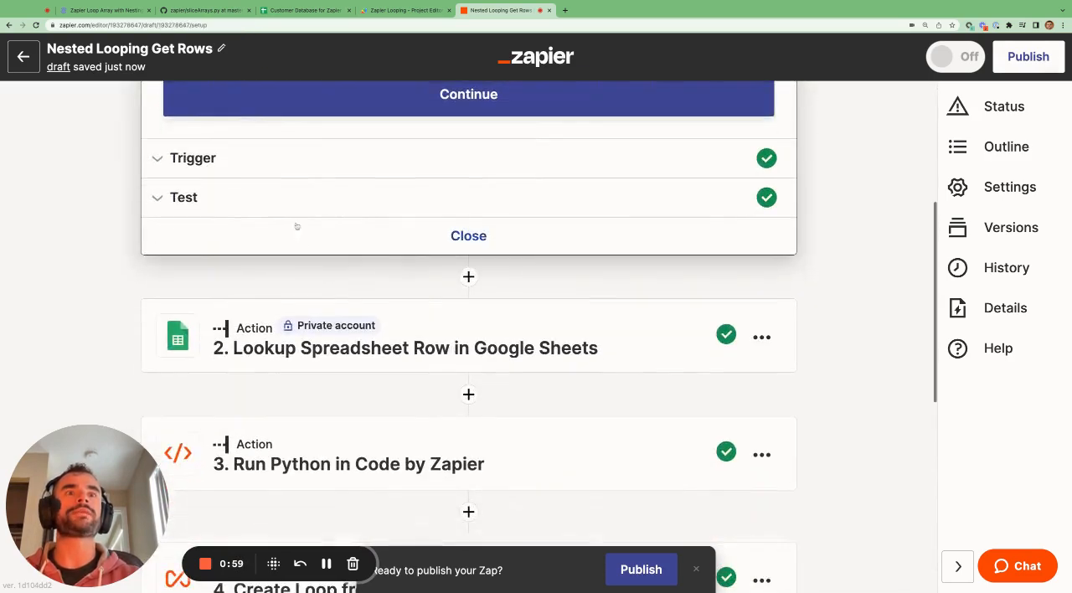
click(290, 199)
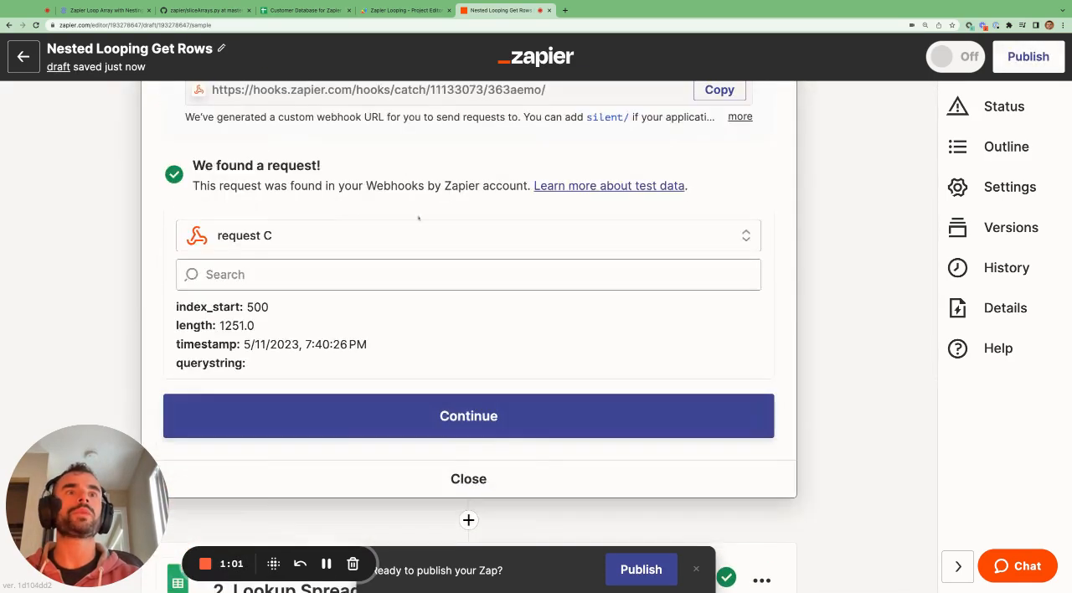
click(452, 237)
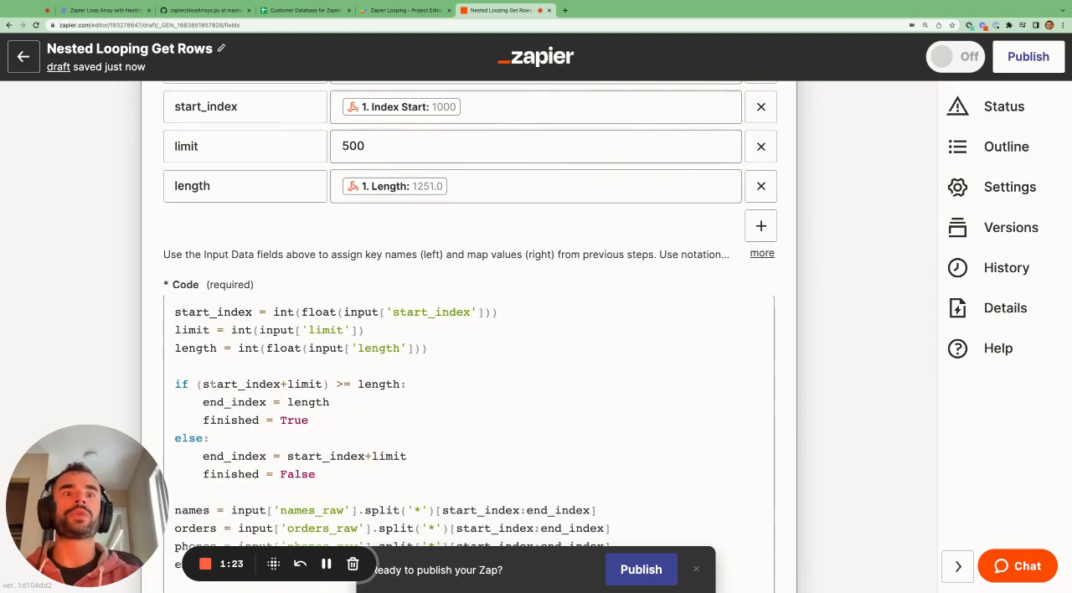
Examine the start_index+limit >= length condition and retest the Python step with the new sample request
drag(202, 384, 400, 383)
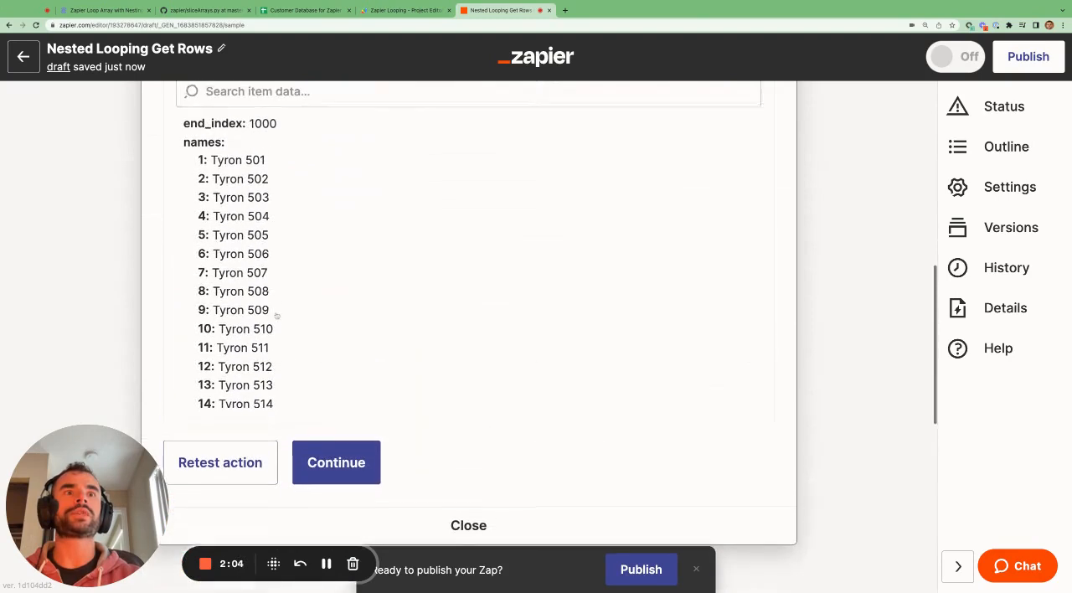
drag(251, 160, 265, 160)
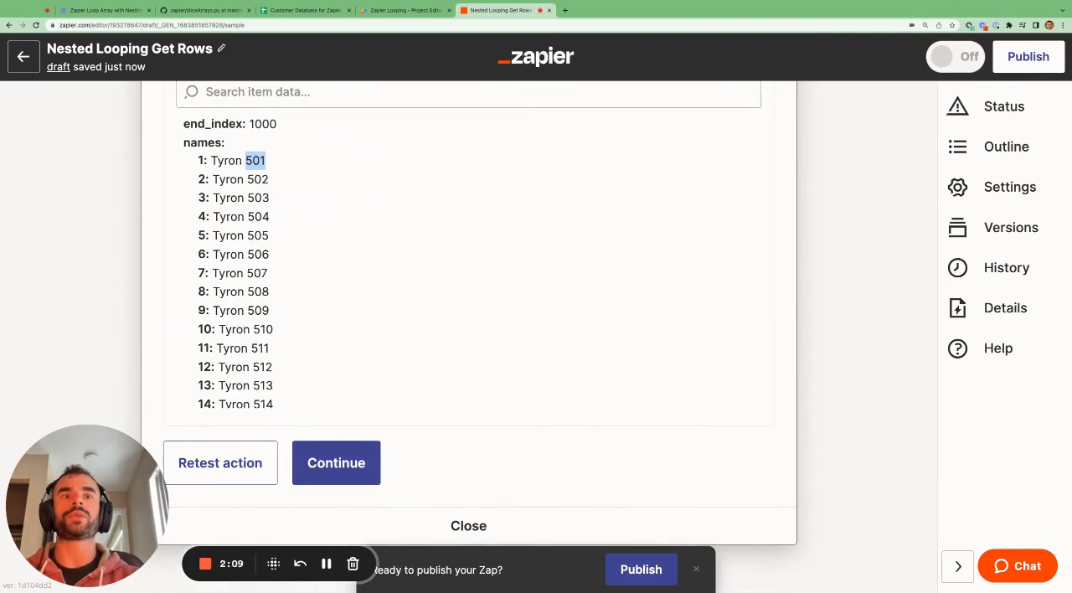
click(250, 461)
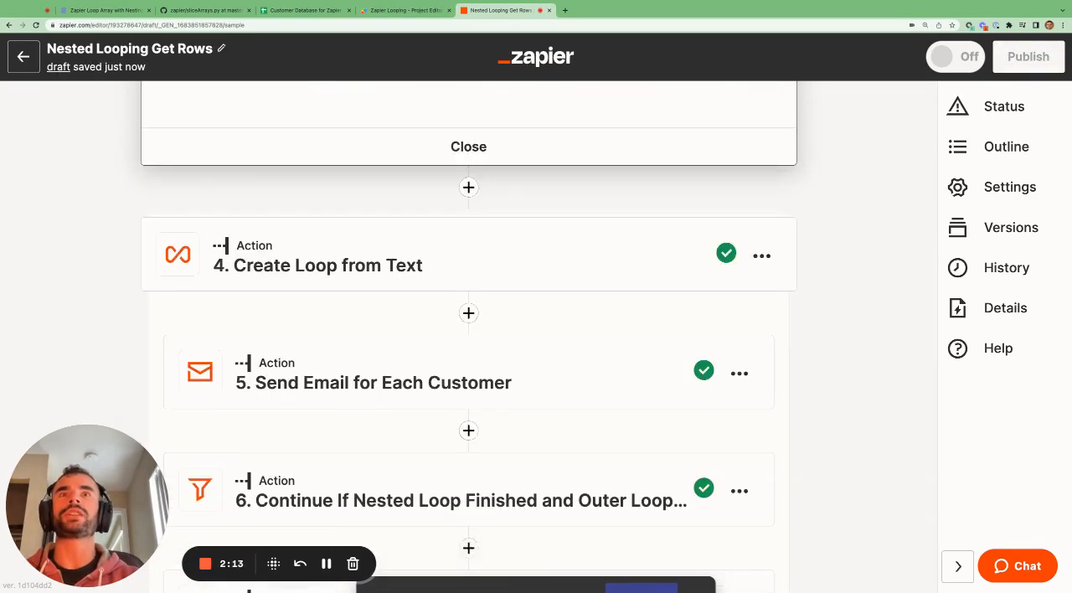
Examine the last names and the first orders in the retested Python output
scroll(469, 265, down, 20)
scroll(469, 264, up, 1)
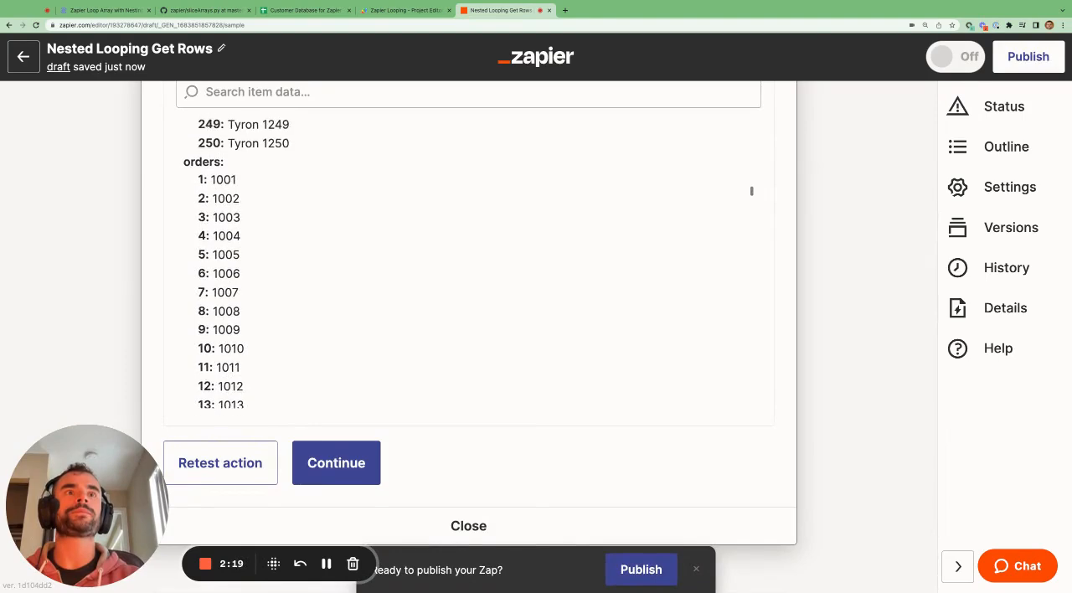
triple_click(274, 143)
scroll(390, 232, down, 3)
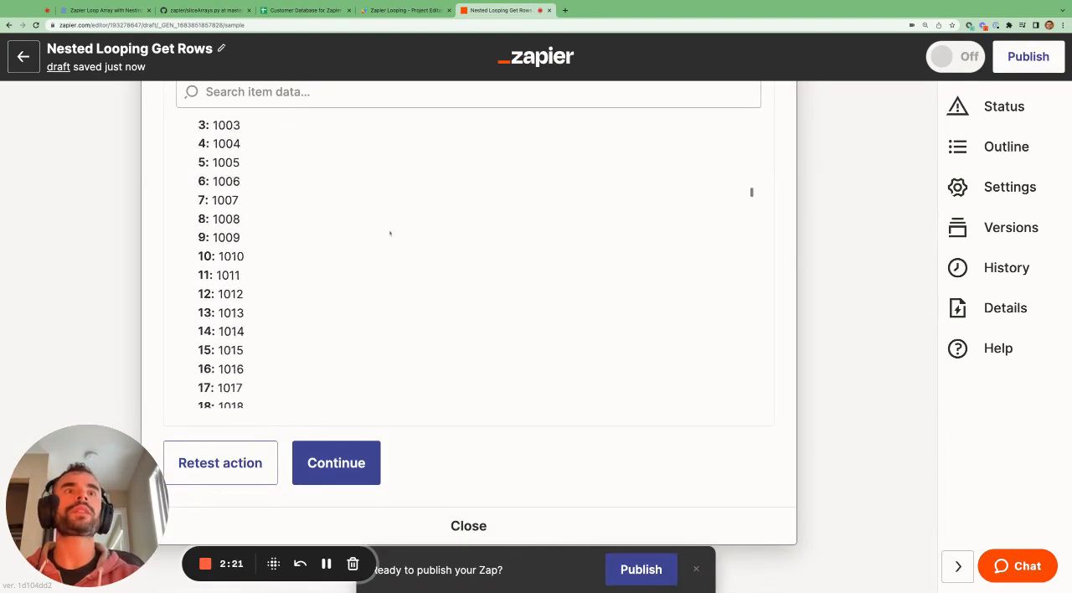
Open Create Loop from Text and review its mapped values, text delimiter and maximum number of loop iterations
scroll(636, 469, down, 3)
click(373, 340)
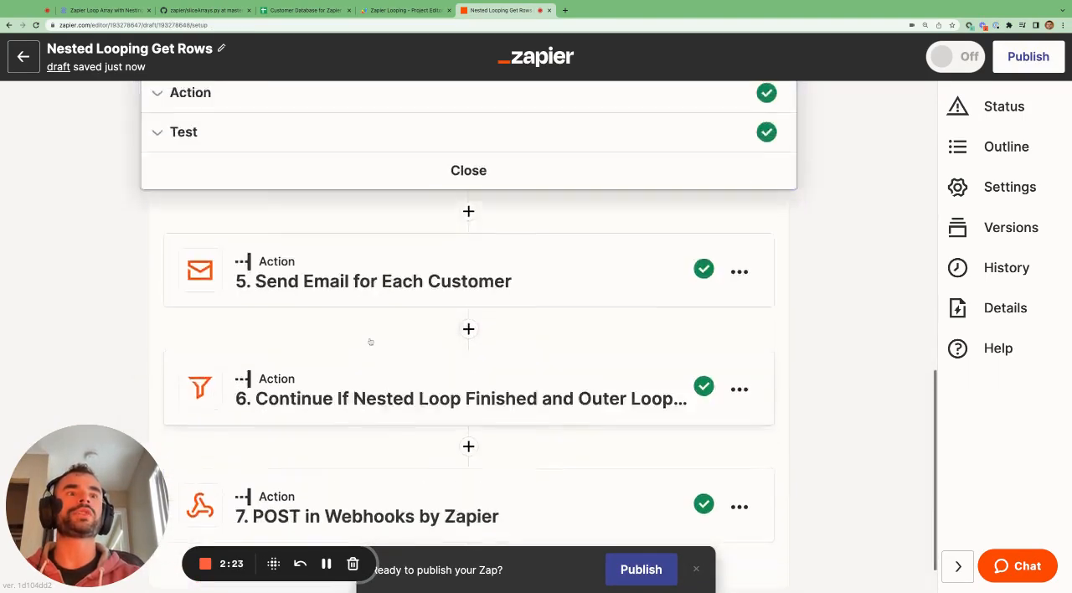
scroll(372, 341, up, 7)
scroll(444, 328, down, 5)
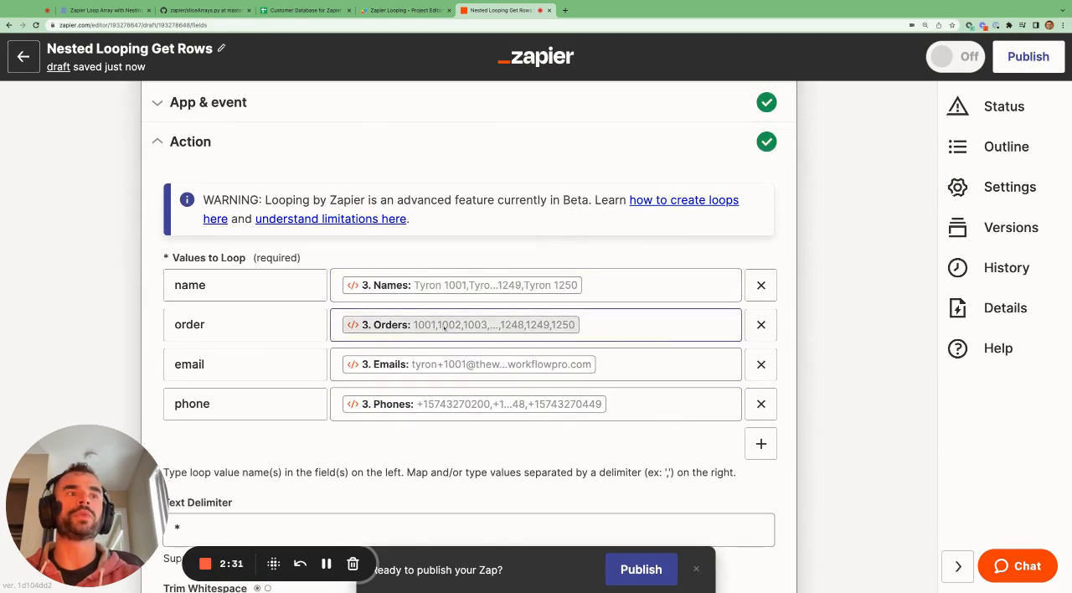
scroll(444, 327, down, 10)
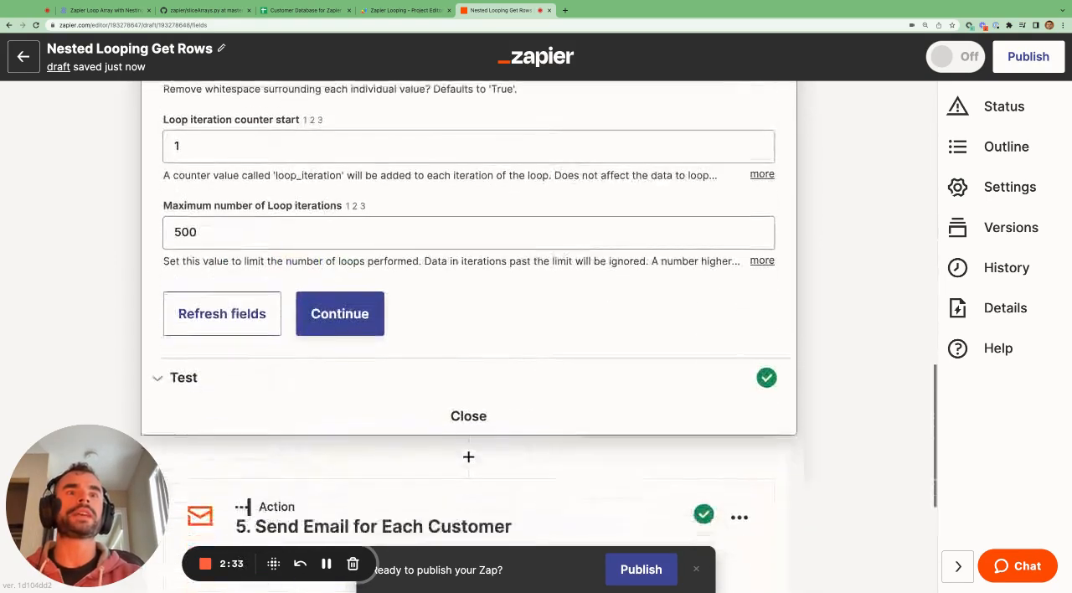
Open the Send Email for Each Customer step and look through its fields
click(389, 410)
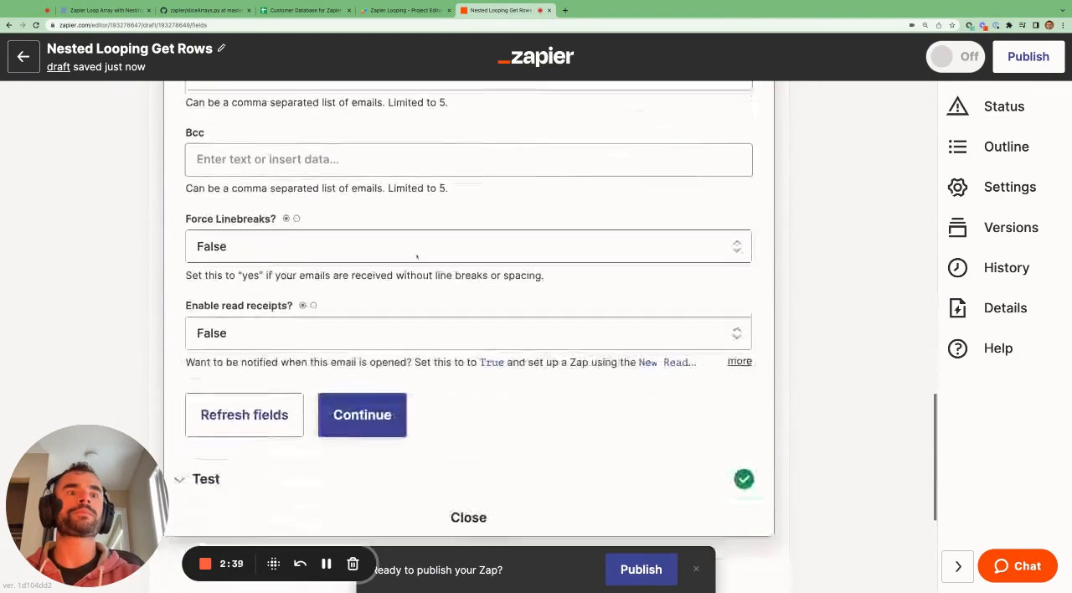
scroll(337, 438, down, 3)
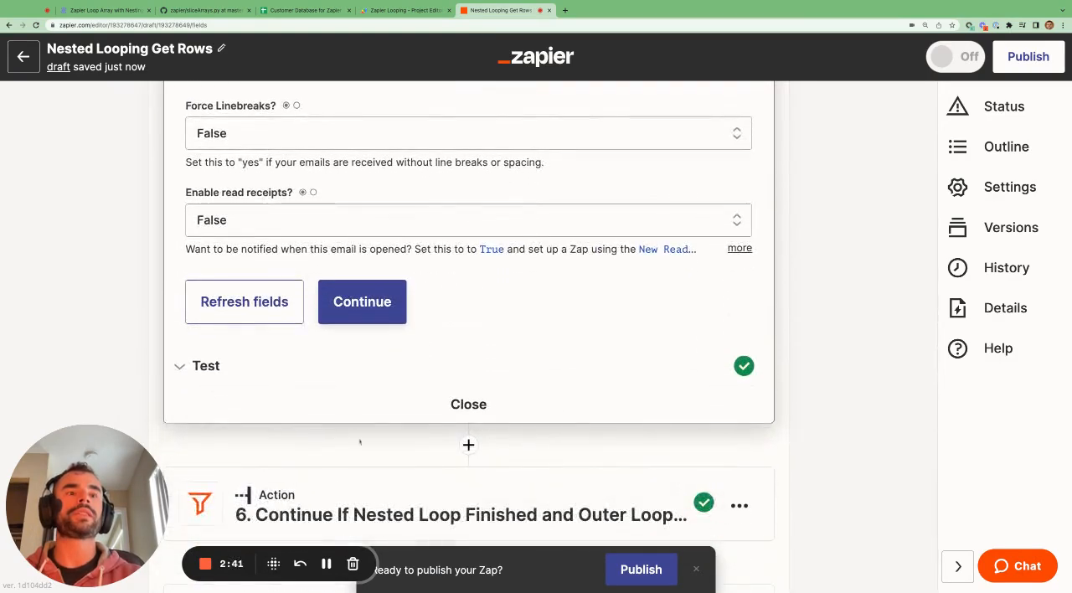
Open the nested-loop filter step and review its conditions on Loop Iteration Is Last and Finished
click(346, 498)
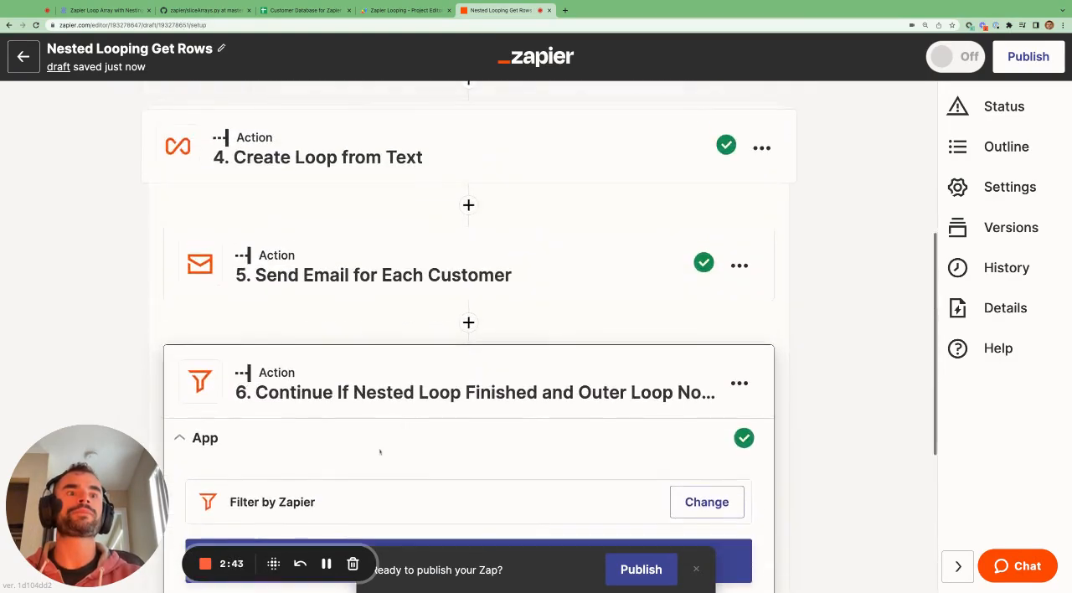
scroll(380, 451, down, 3)
click(380, 410)
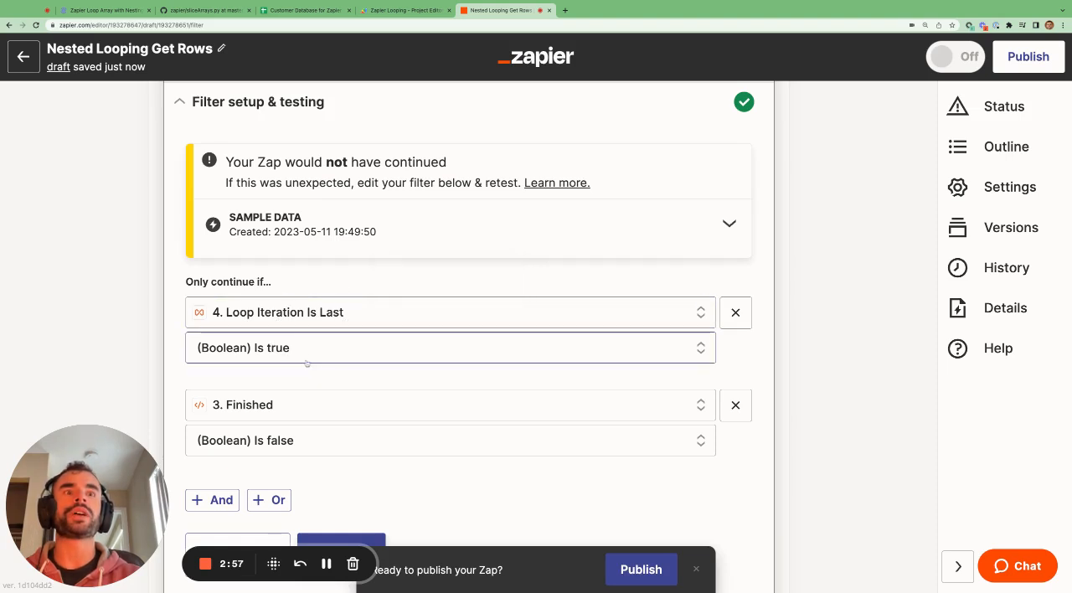
Open the Run Python step's test output and search it for "finished" to check that value
scroll(234, 406, up, 10)
click(335, 251)
scroll(338, 402, down, 5)
click(339, 328)
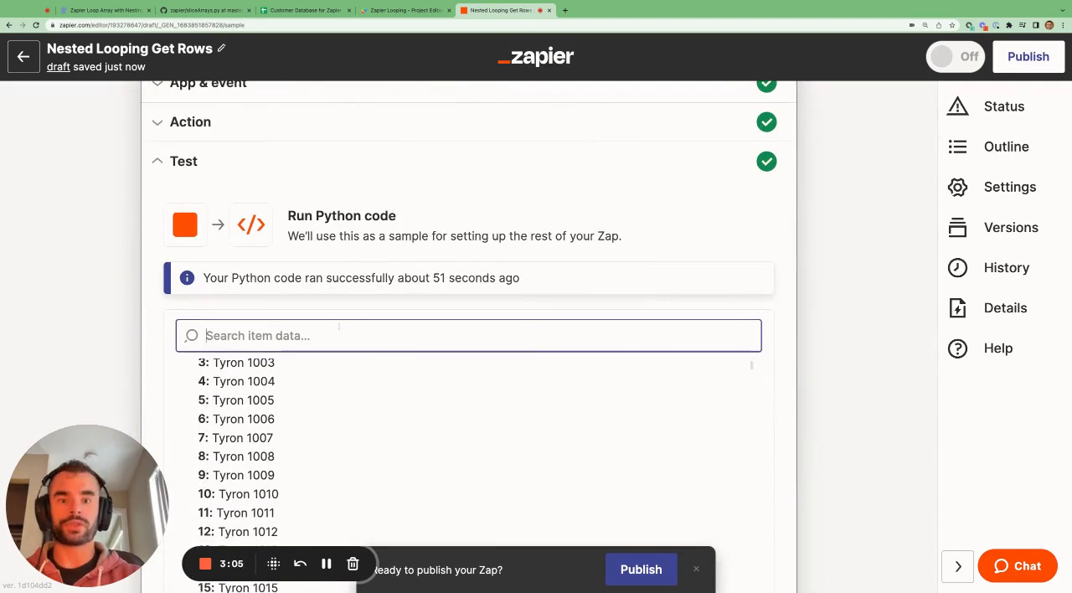
text(finished)
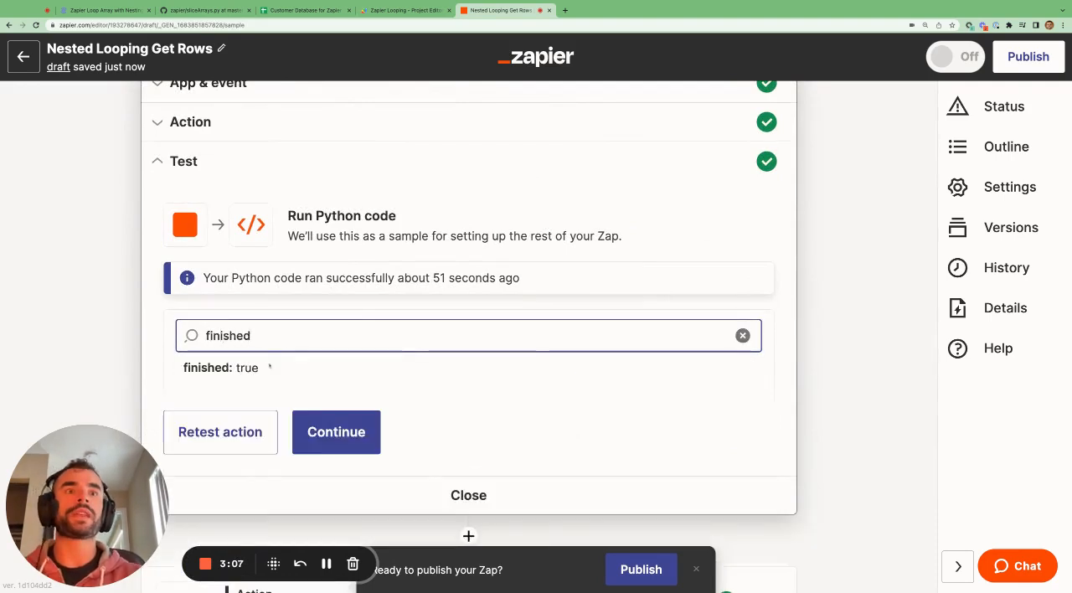
drag(208, 368, 182, 368)
Open the Python step's code and examine the finished = True line in the start_index+limit >= length branch
scroll(288, 227, up, 2)
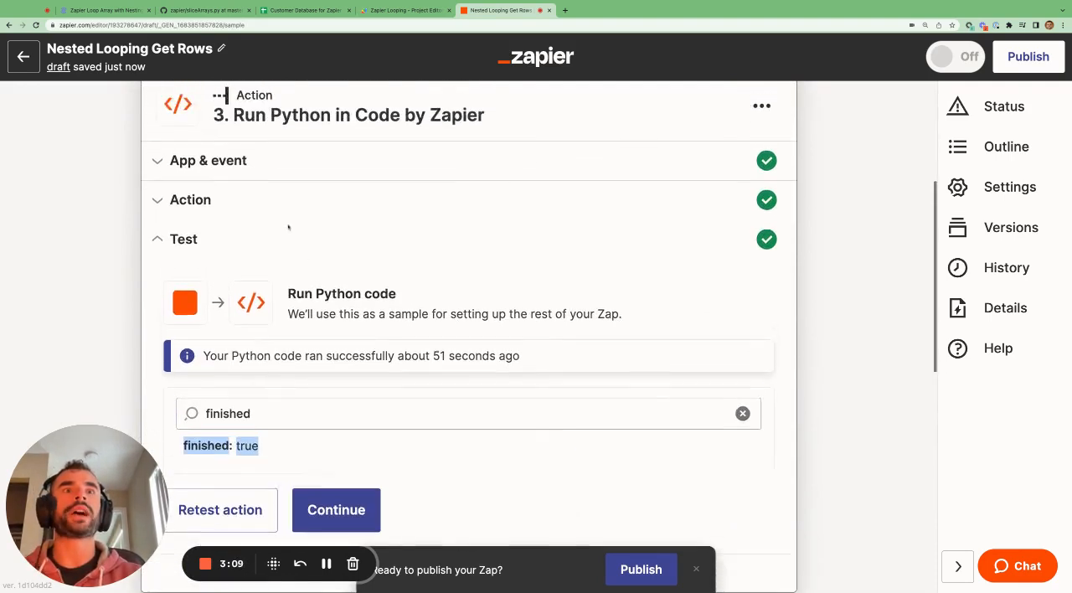
click(251, 199)
scroll(469, 352, down, 4)
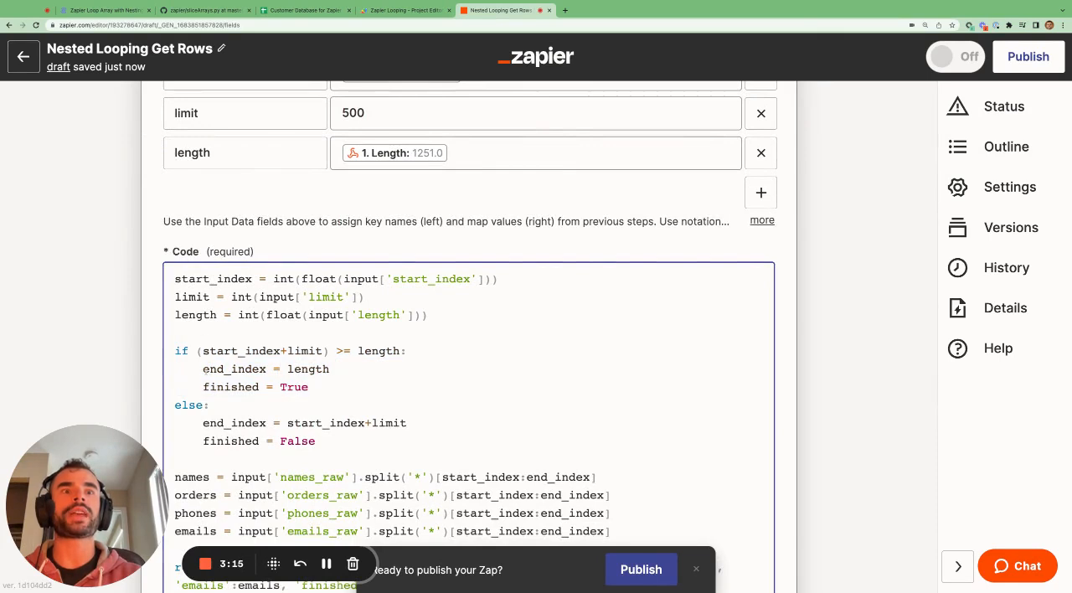
mouse_move(202, 368)
mouse_down()
mouse_move(330, 368)
mouse_move(307, 387)
mouse_move(202, 387)
mouse_up()
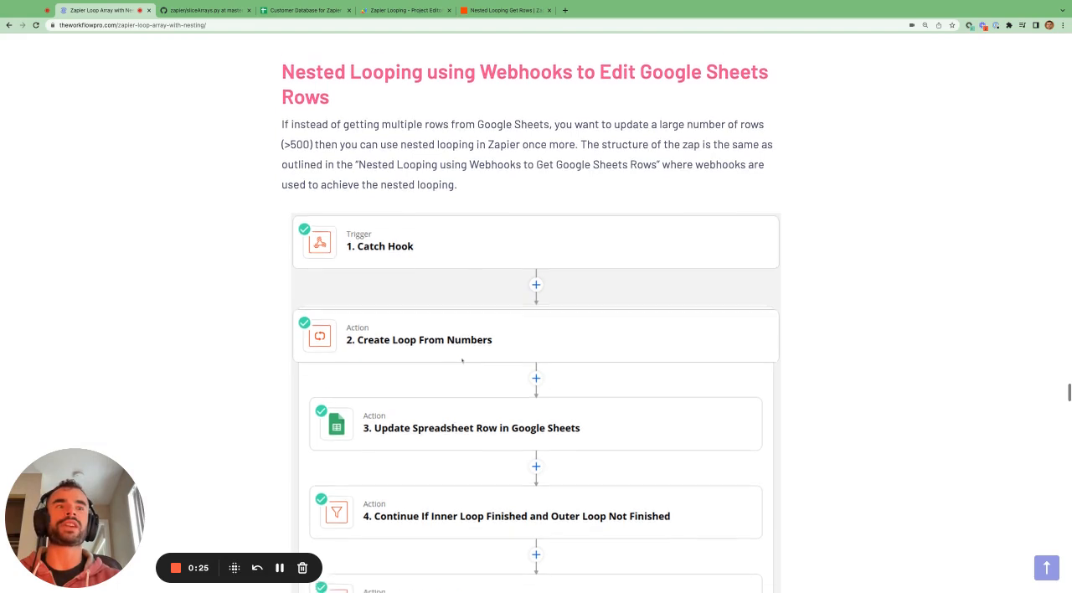
Look through the blog post from the section on editing Google Sheets rows to "What's After Nested Looping in Zapier?"
scroll(435, 414, down, 1)
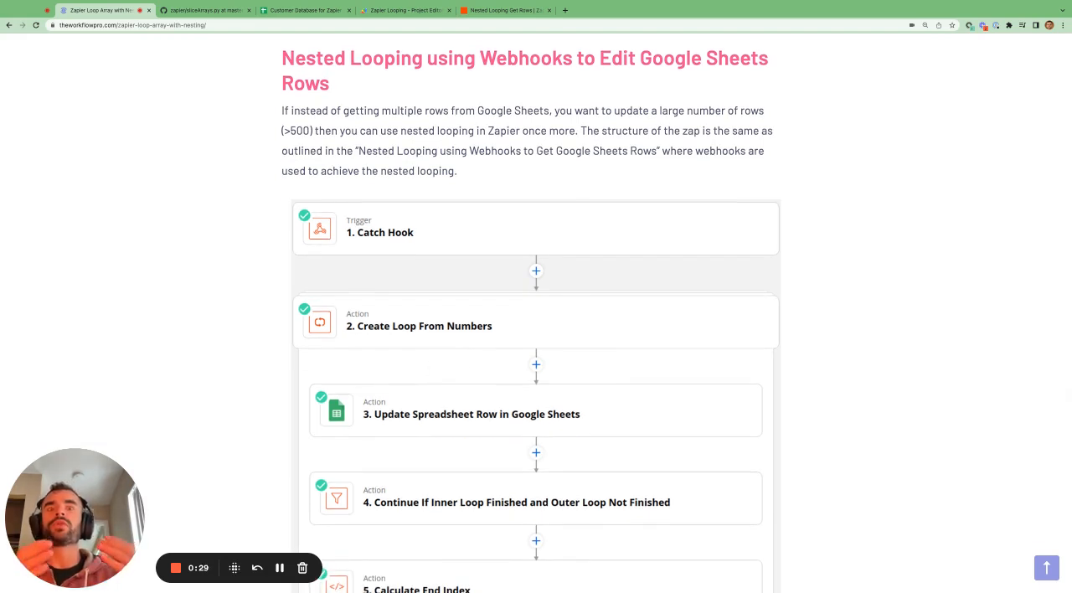
scroll(604, 335, down, 20)
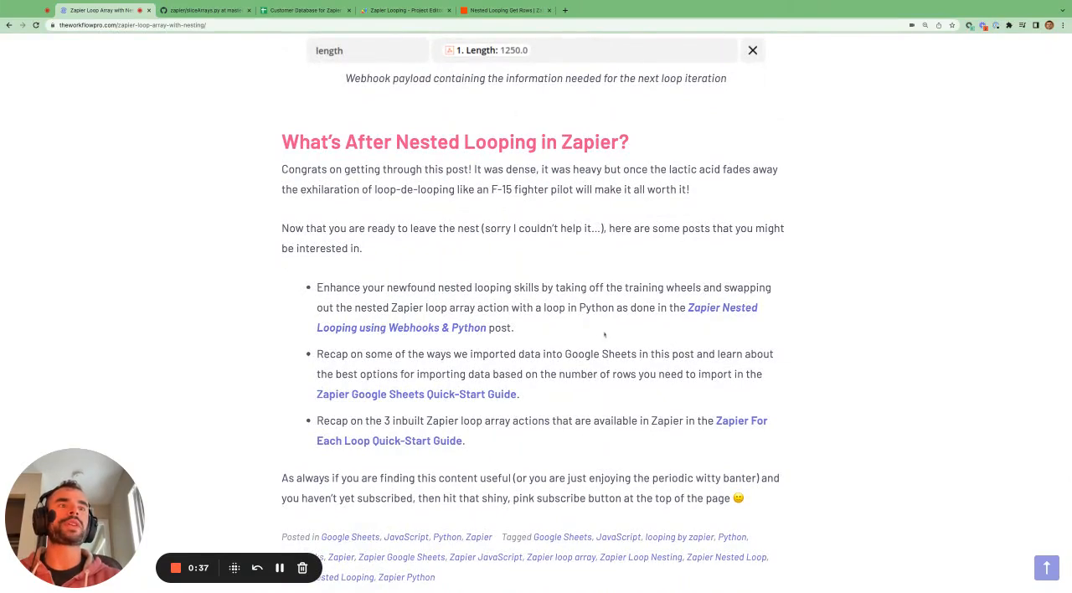